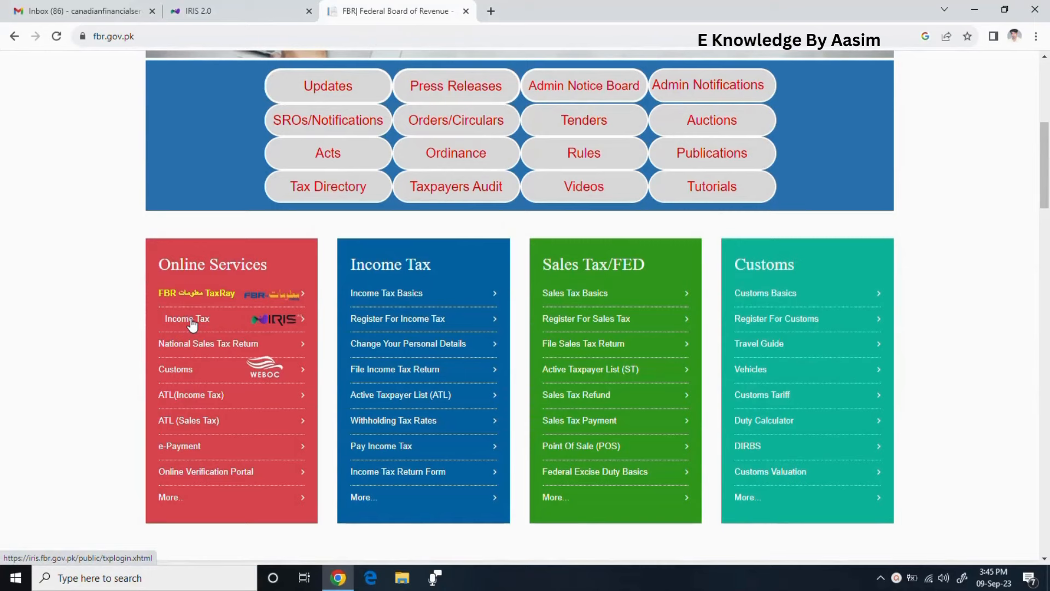
Start an original Normal Return (Ind/Aop/Coy) declaration in IRIS for the tax period 01-Jul-2022 - 30-Jun-2023.
left_click(209, 15)
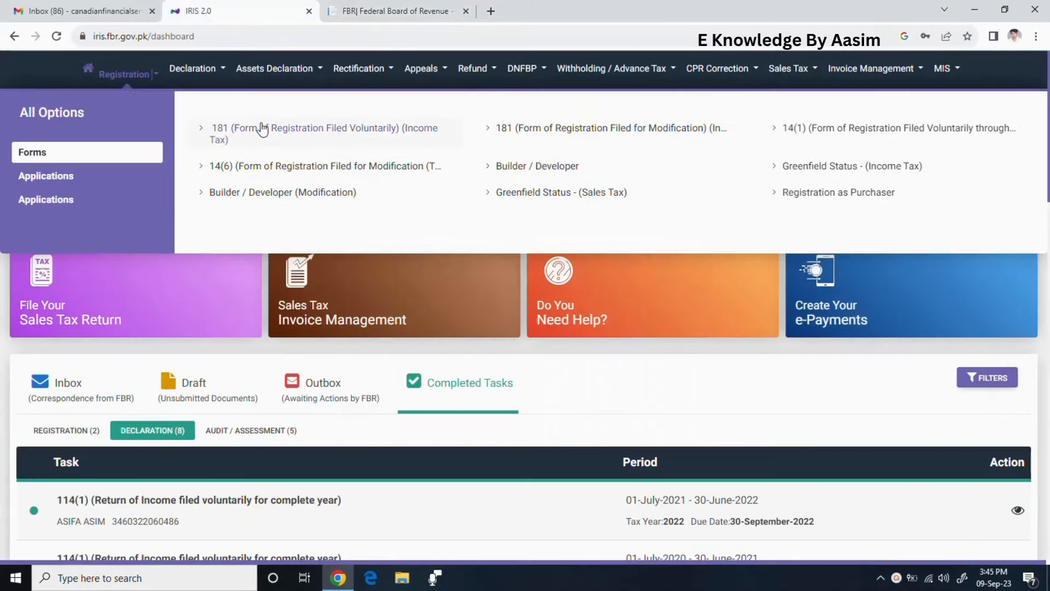
left_click(210, 75)
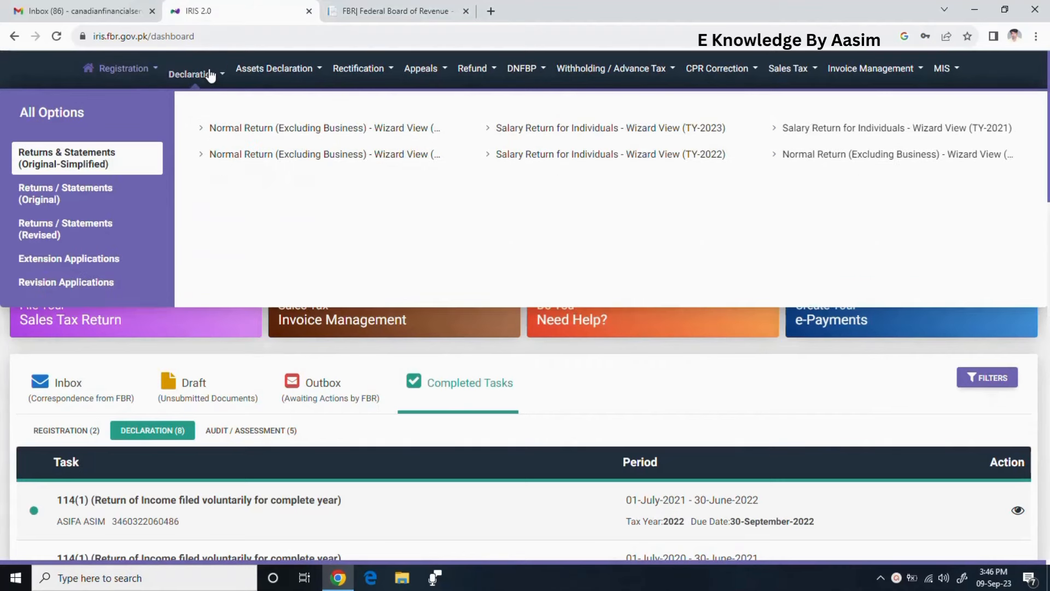
left_click(99, 197)
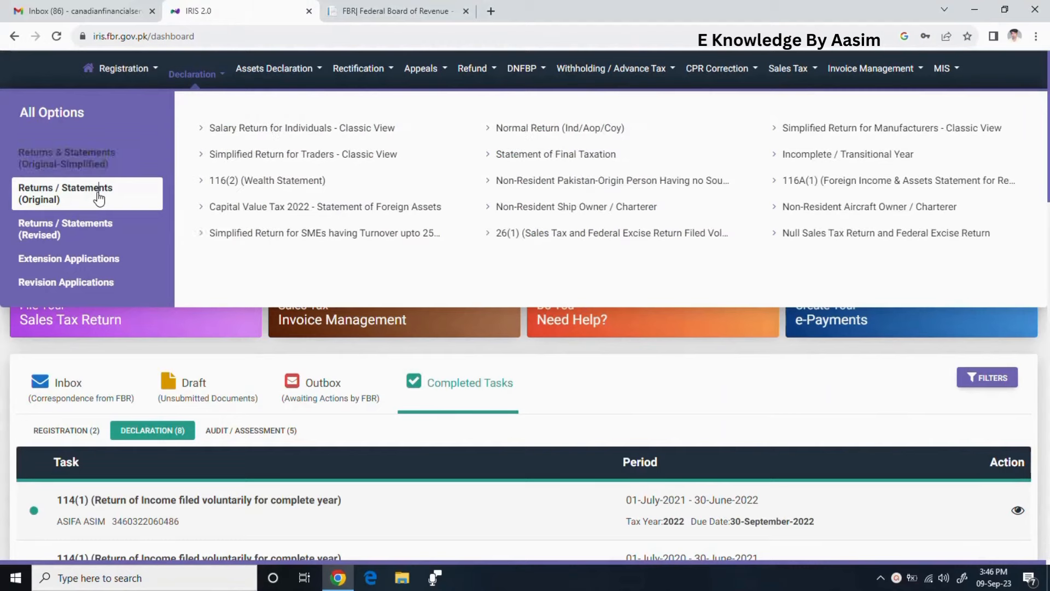
left_click(538, 130)
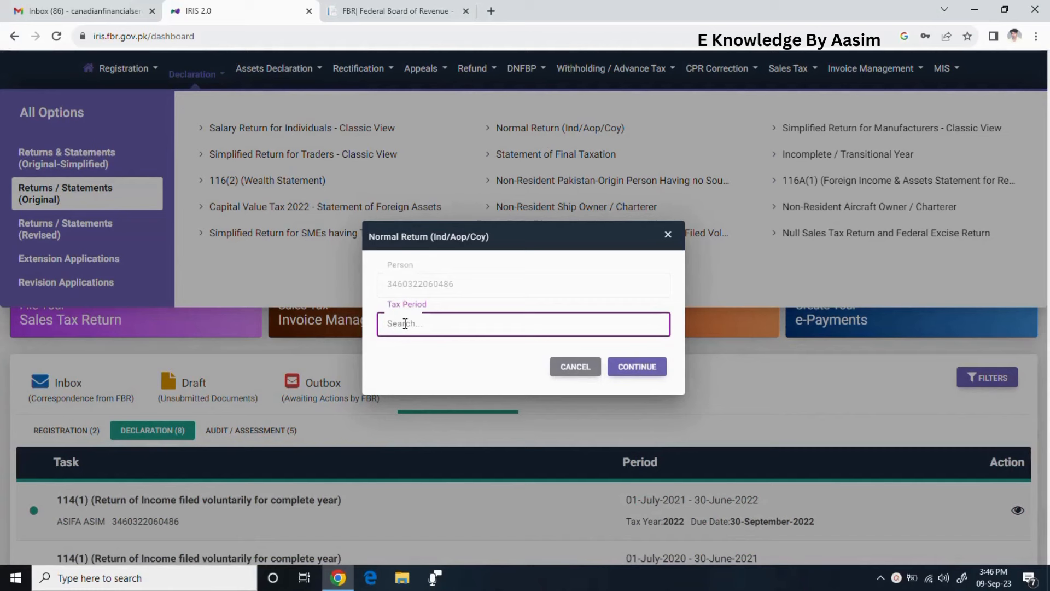
type("2023")
left_click(474, 368)
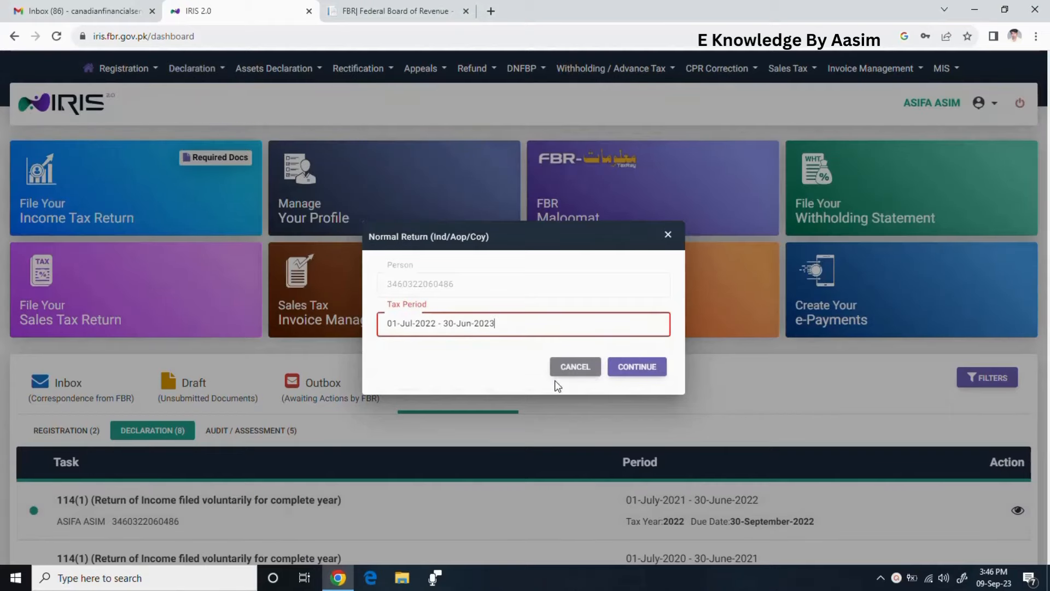
left_click(628, 376)
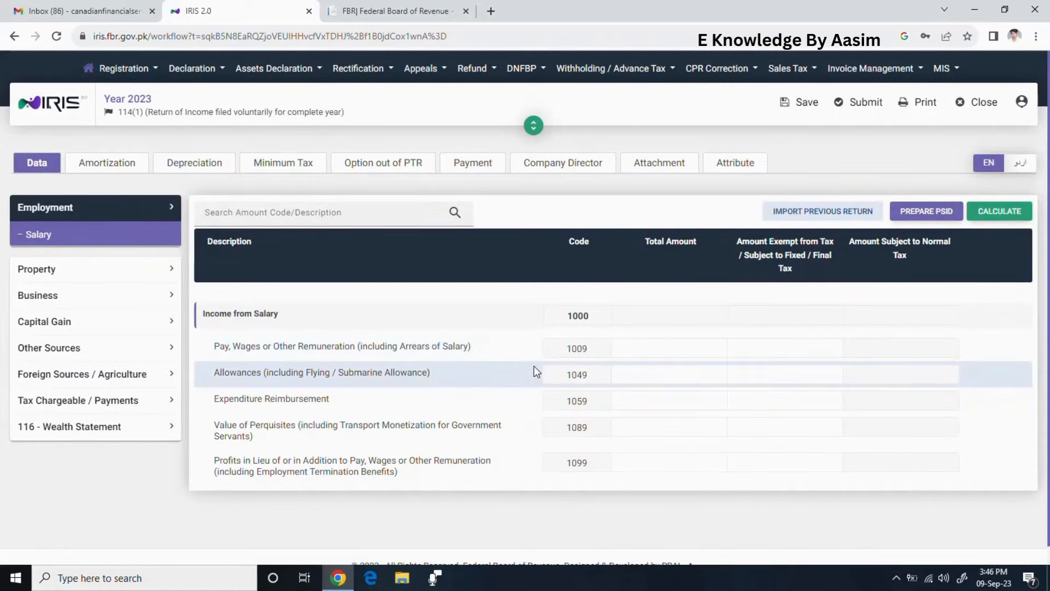
Import the previous return's data into the 2023 return and save it.
left_click(815, 216)
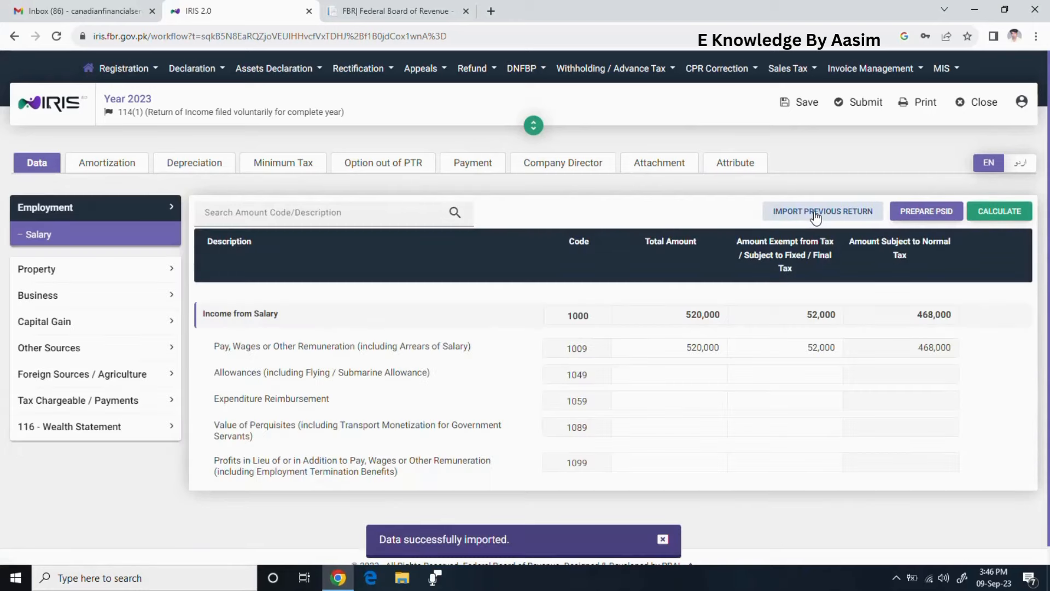
left_click(676, 345)
left_click_drag(687, 347, 704, 346)
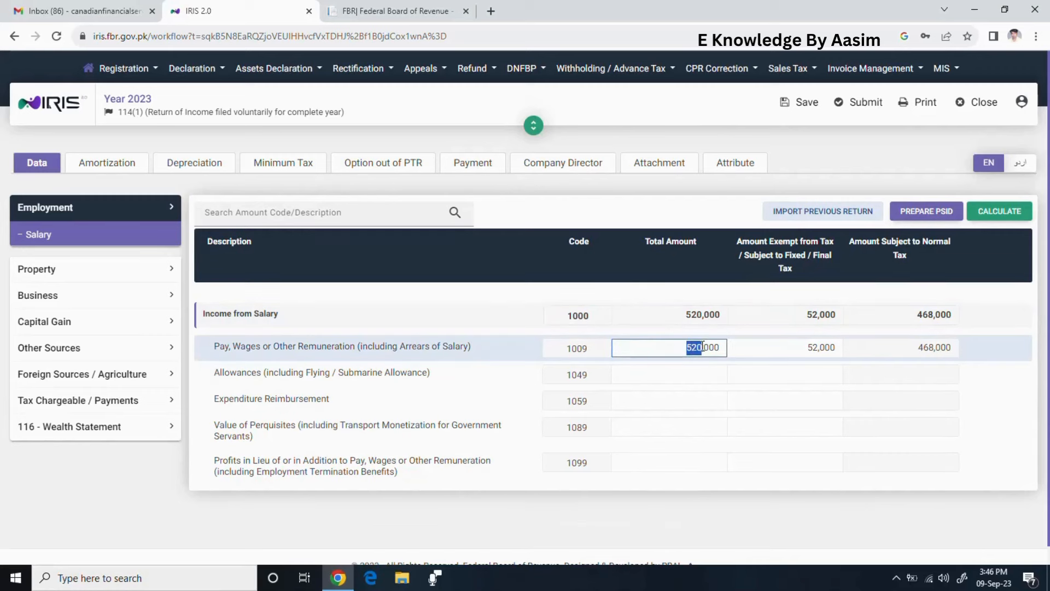
left_click(805, 107)
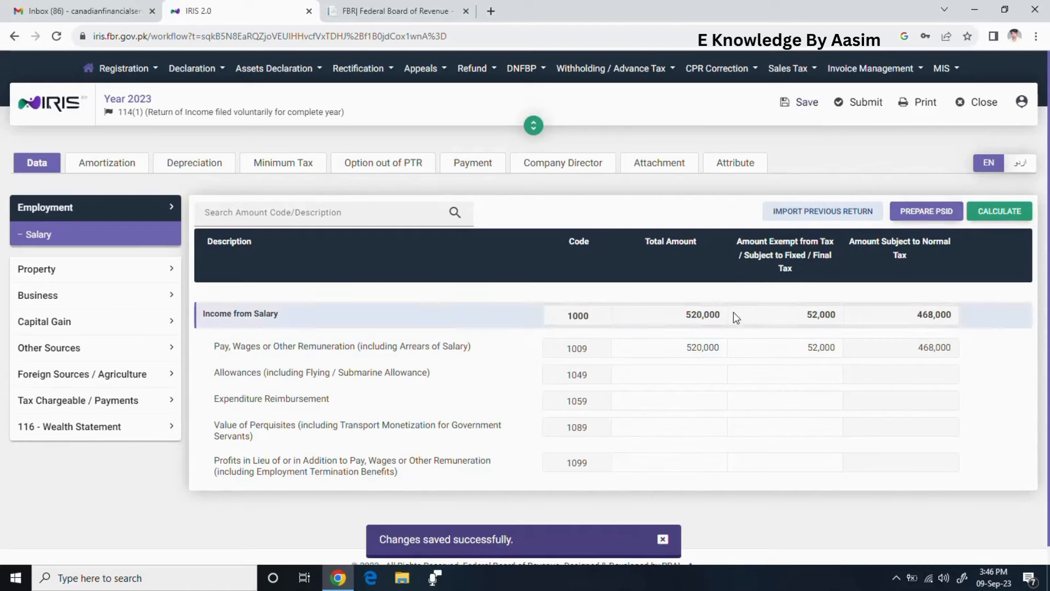
Set the total amount of Pay, Wages or Other Remuneration (code 1009) to 1,032,000.
double_click(683, 346)
type("5200")
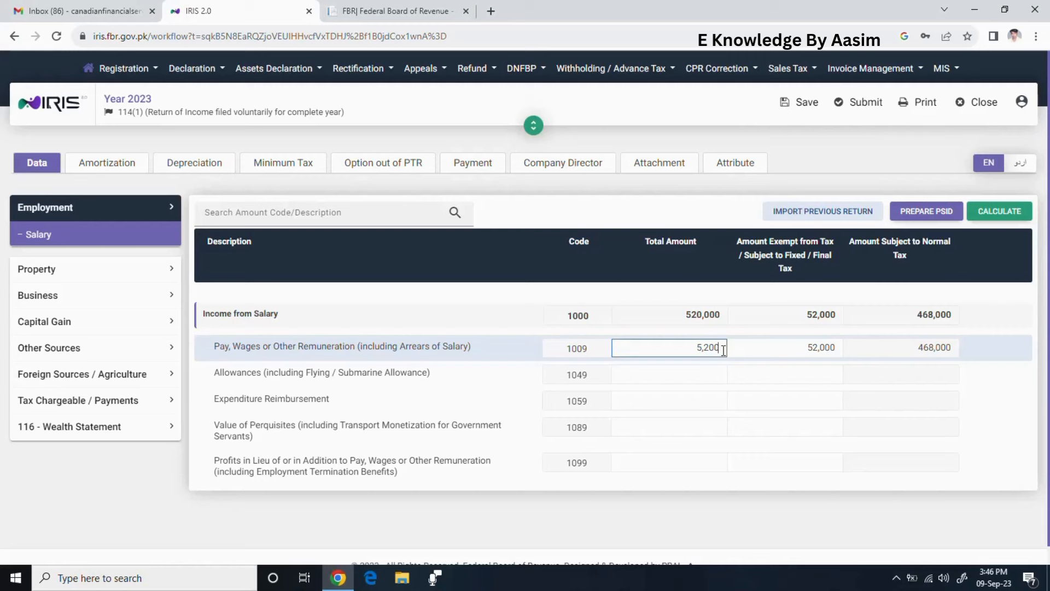
left_click_drag(685, 346, 779, 339)
type("1,032")
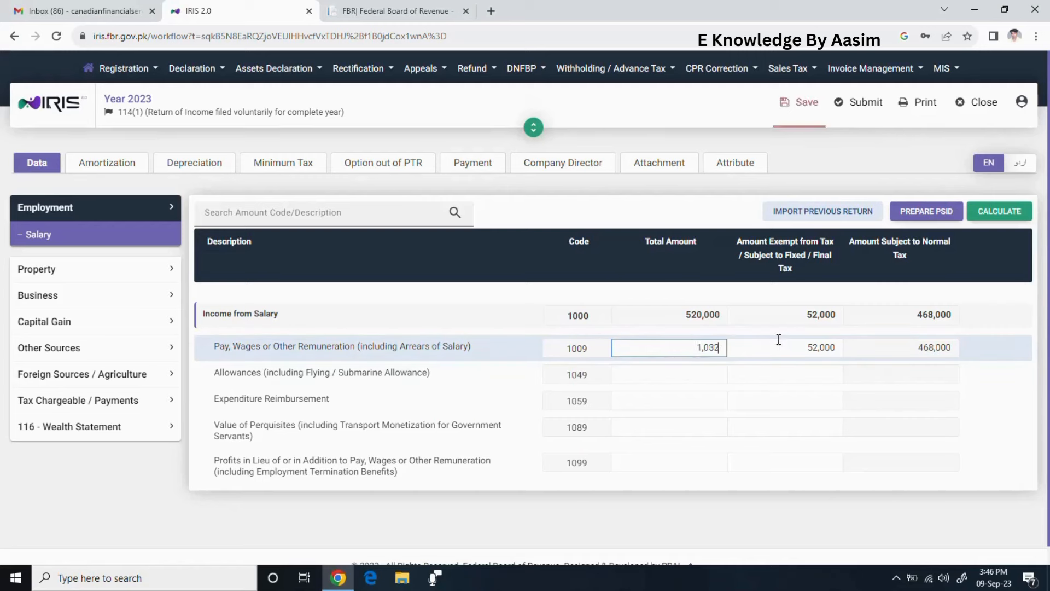
type(",000")
left_click(818, 347)
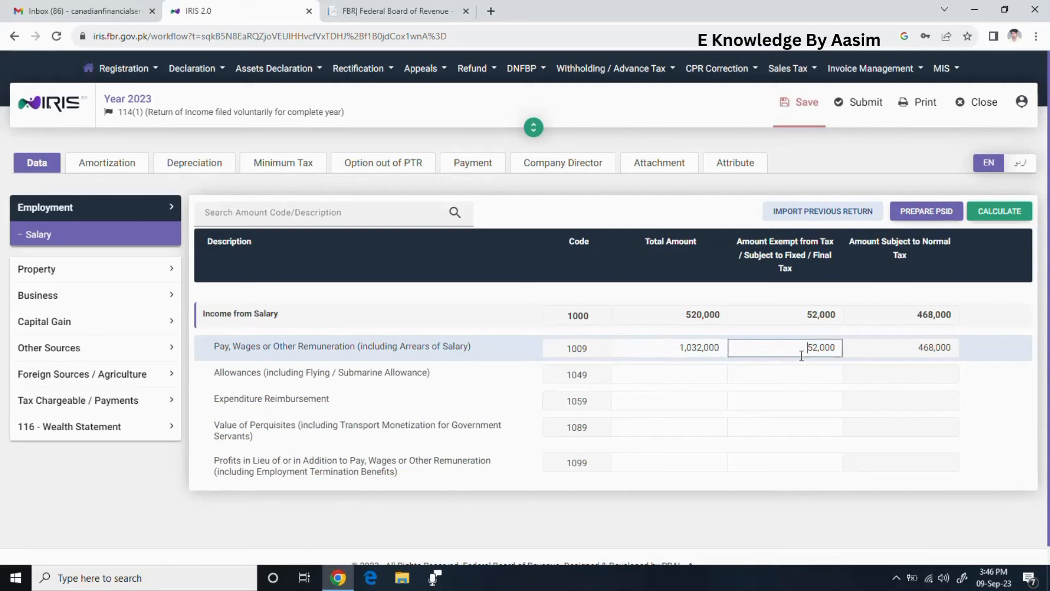
double_click(816, 347)
type("10,800")
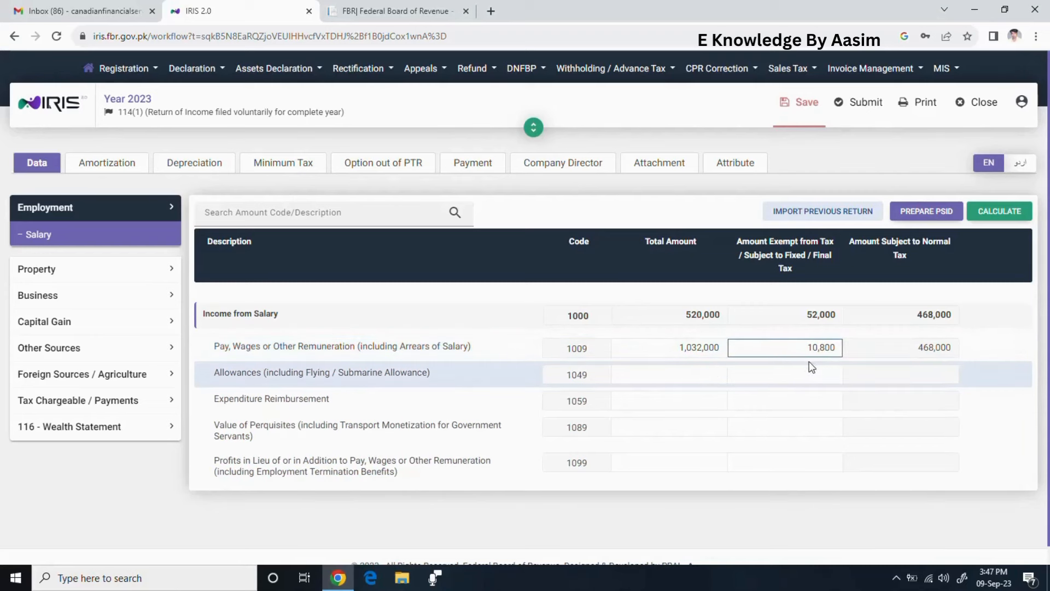
Set the exempt amount of Pay, Wages or Other Remuneration to 103,200 and save the return.
left_click_drag(799, 349, 838, 348)
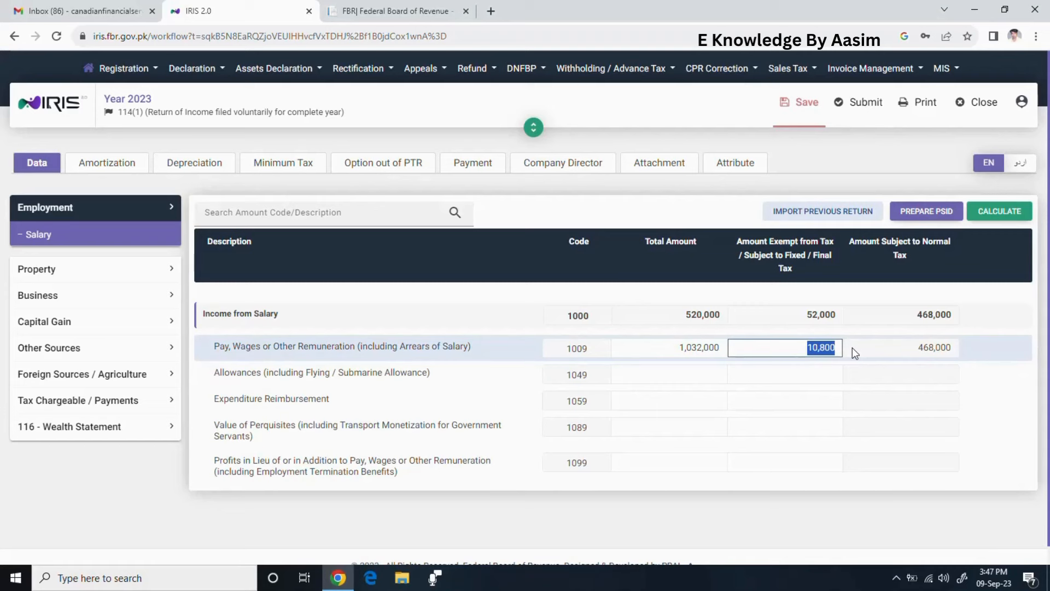
key("BackSpace")
type("032001")
left_click(807, 103)
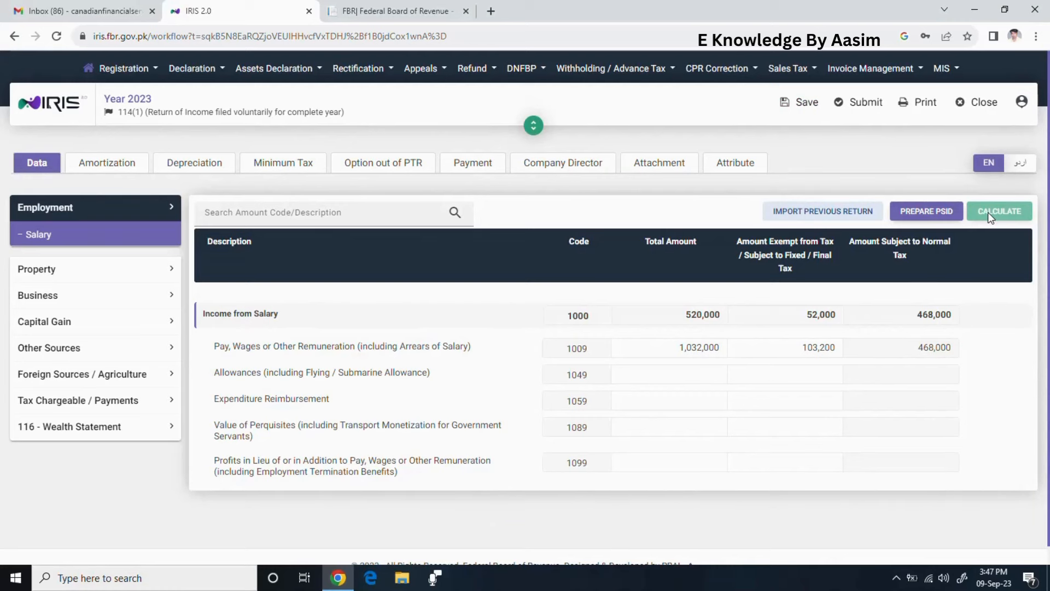
left_click(800, 103)
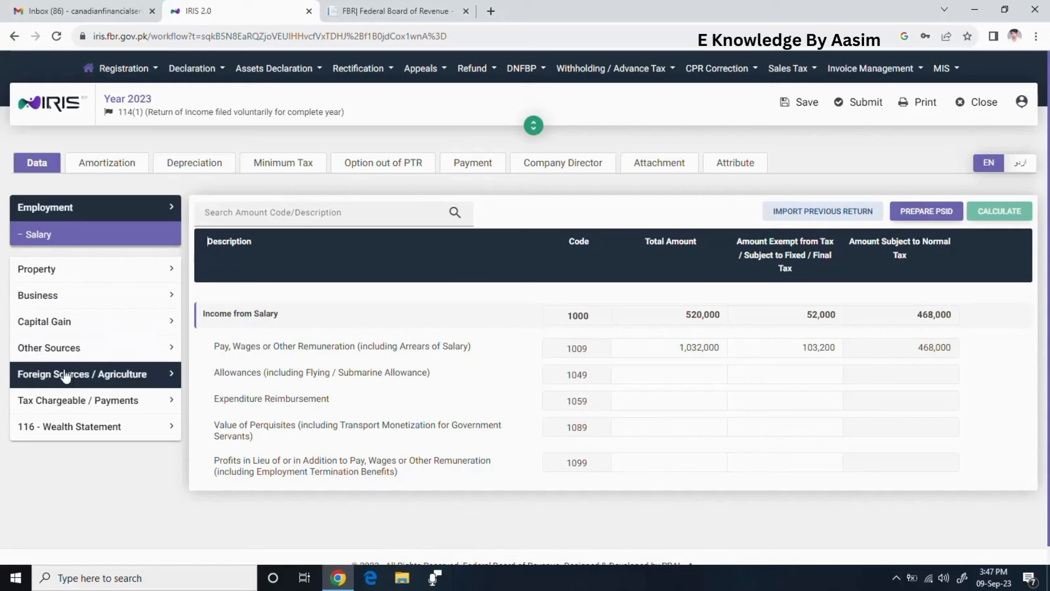
Open the Adjustable Tax section under Tax Chargeable / Payments.
left_click(66, 405)
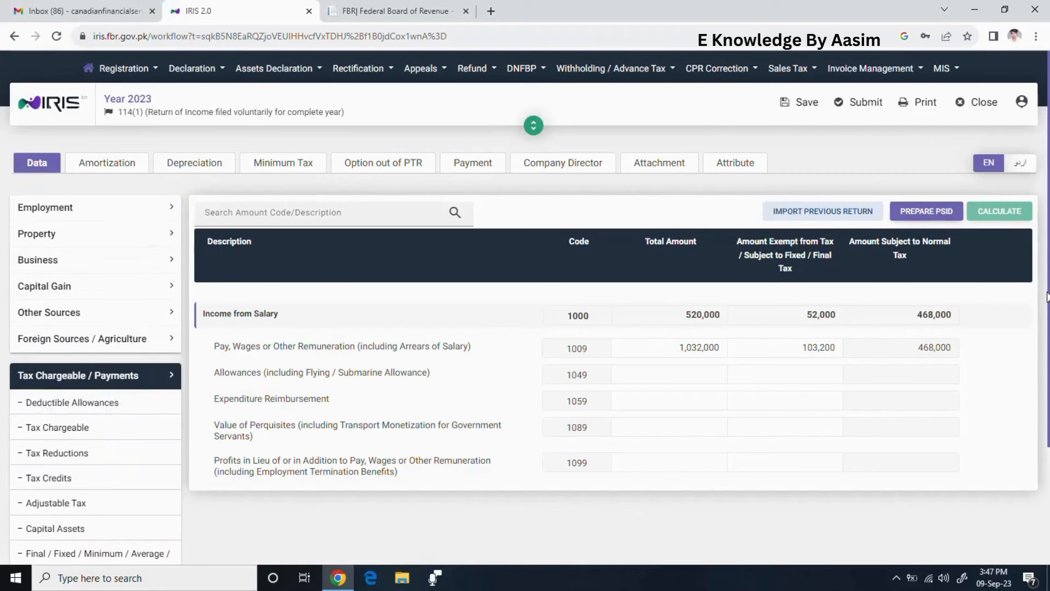
triple_click(1047, 314)
left_click(1047, 323)
left_click_drag(1049, 327, 1049, 406)
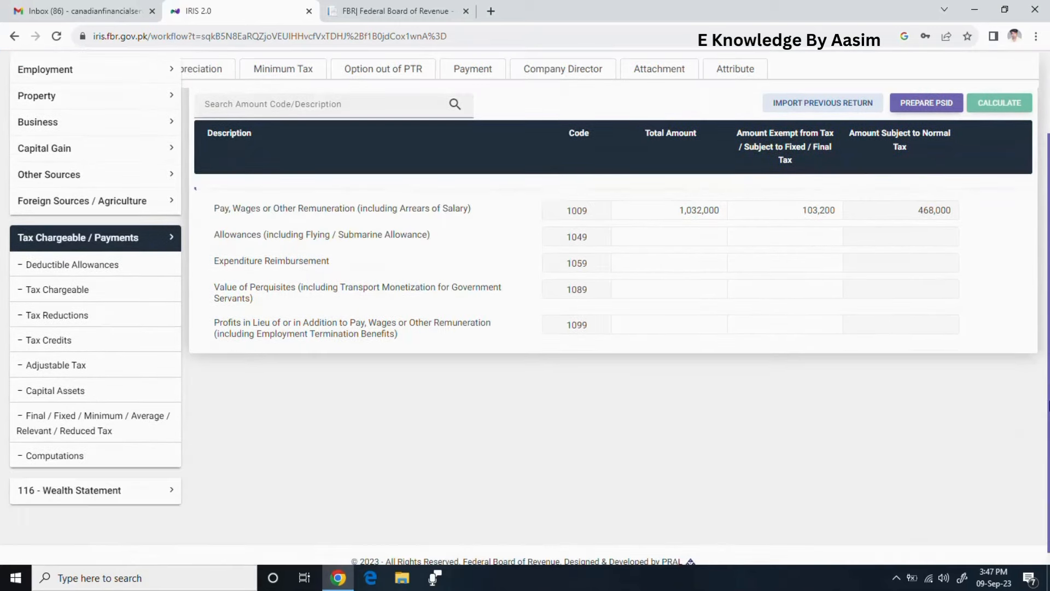
left_click(68, 367)
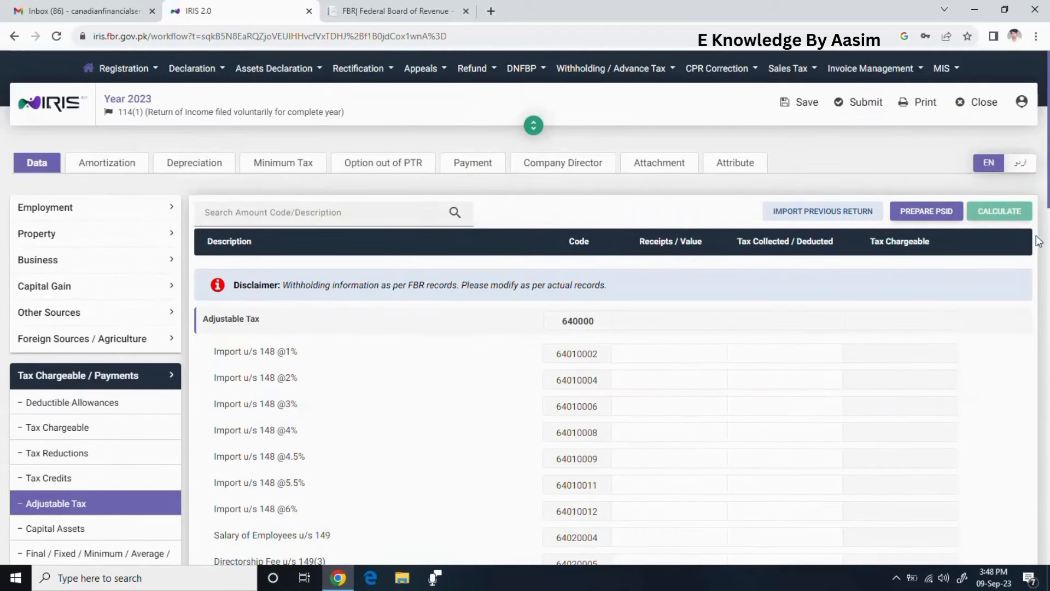
Enter 10,800 as the receipts value for Salary of Employees u/s 149 and save the return.
scroll(1047, 207, "down", 2)
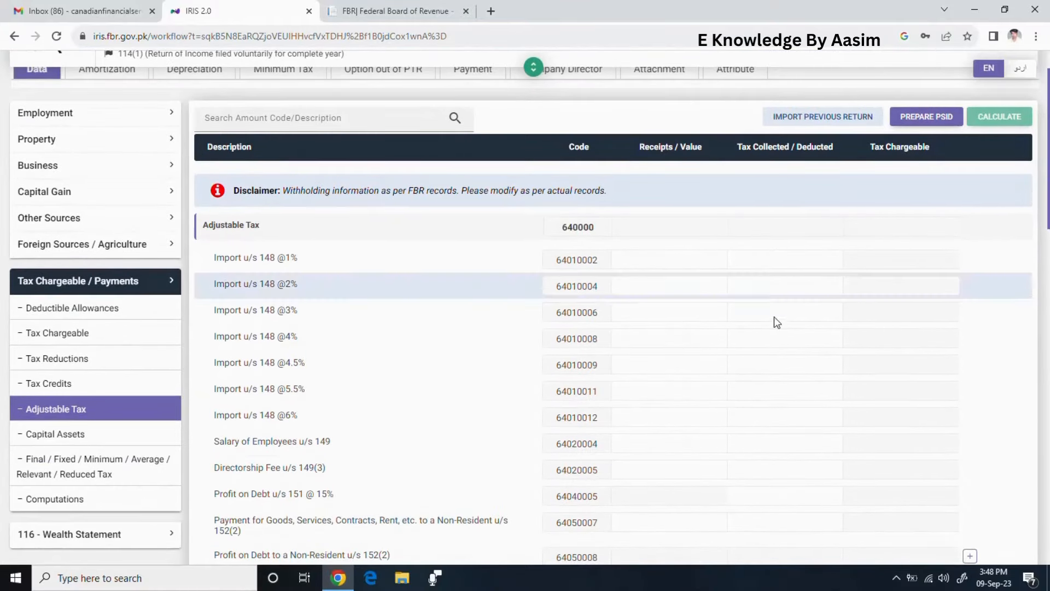
left_click(709, 443)
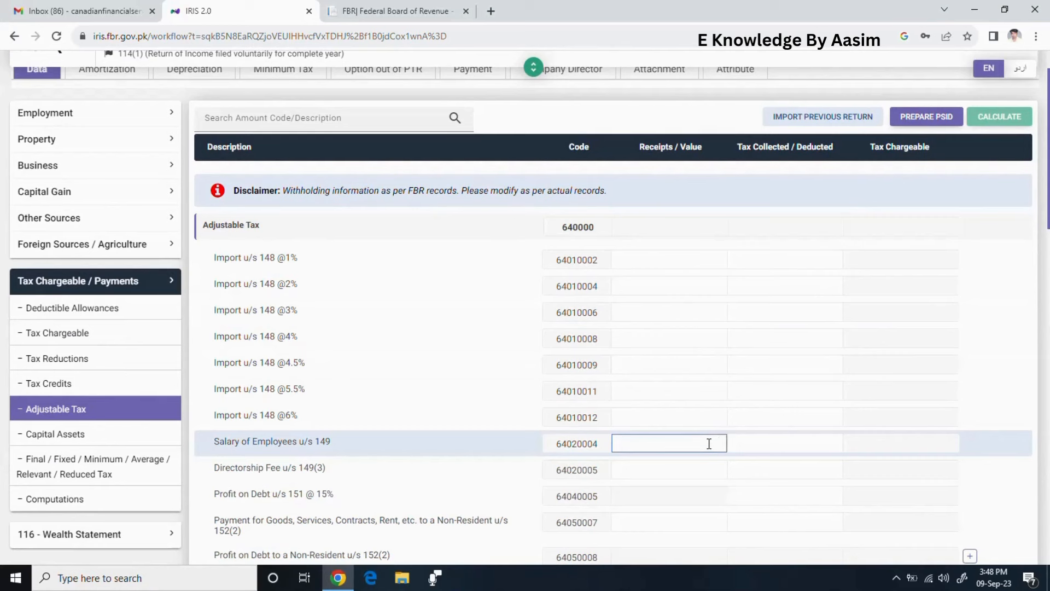
type("10,80")
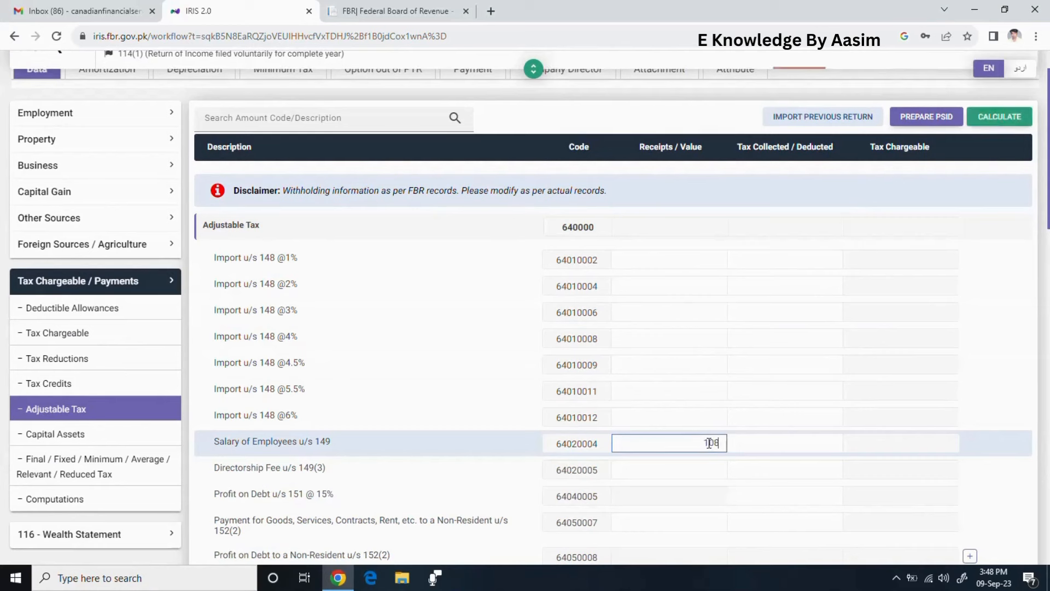
type("0")
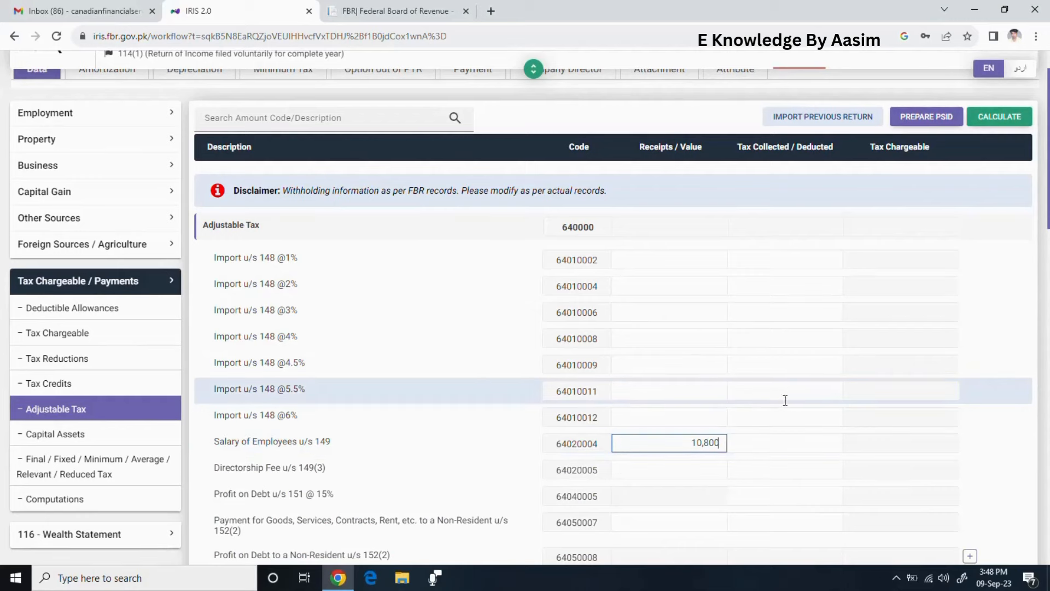
left_click(783, 416)
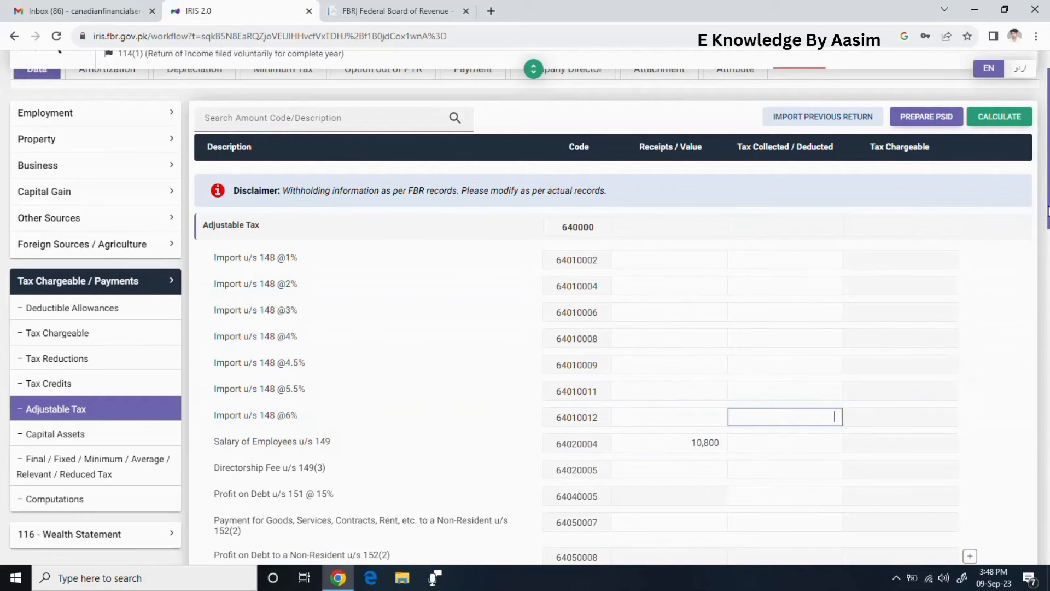
scroll(1040, 220, "up", 2)
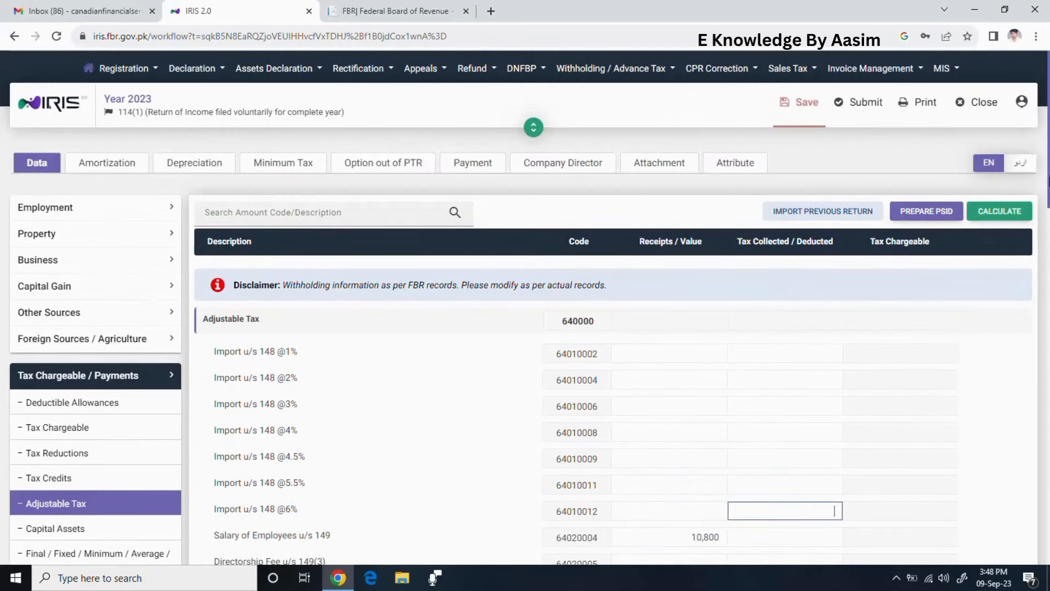
left_click(800, 102)
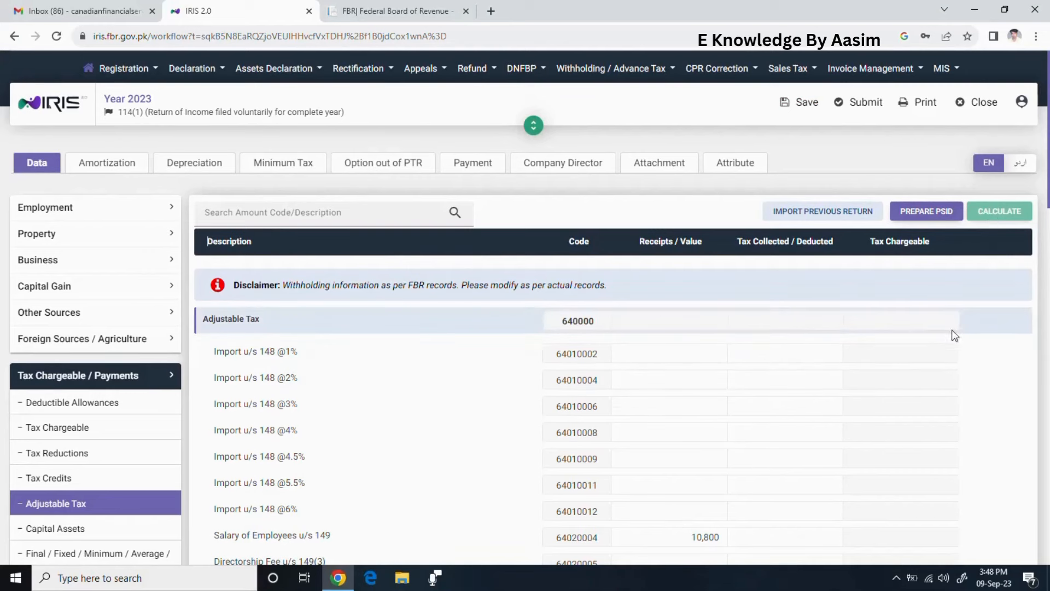
Look through the remaining adjustable tax entries and open the Computations section under Tax Chargeable / Payments.
left_click_drag(1049, 359, 1049, 394)
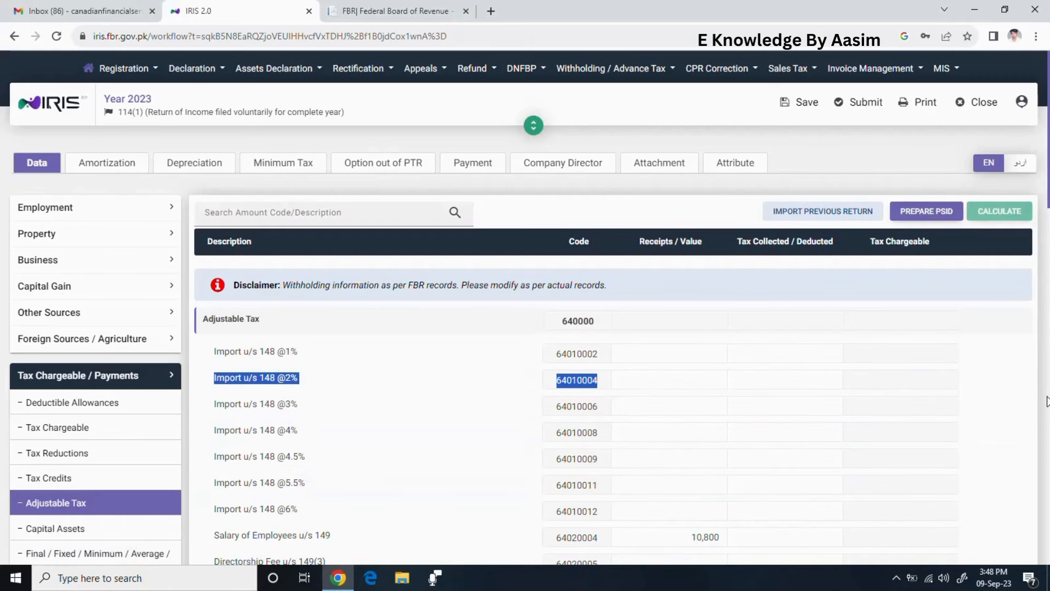
left_click(1049, 407)
left_click(1049, 438)
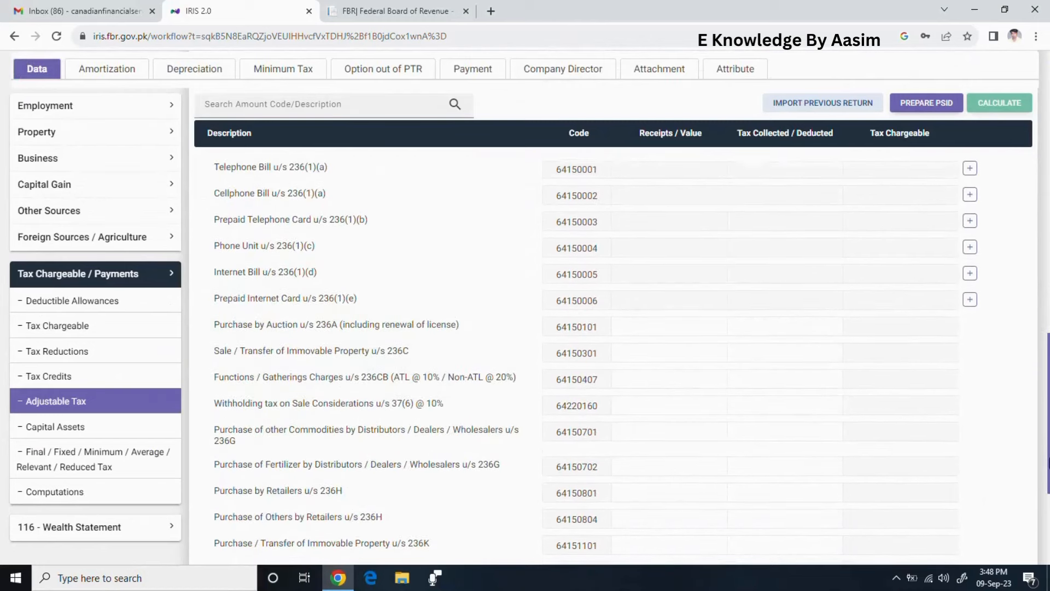
left_click_drag(1048, 454, 1048, 488)
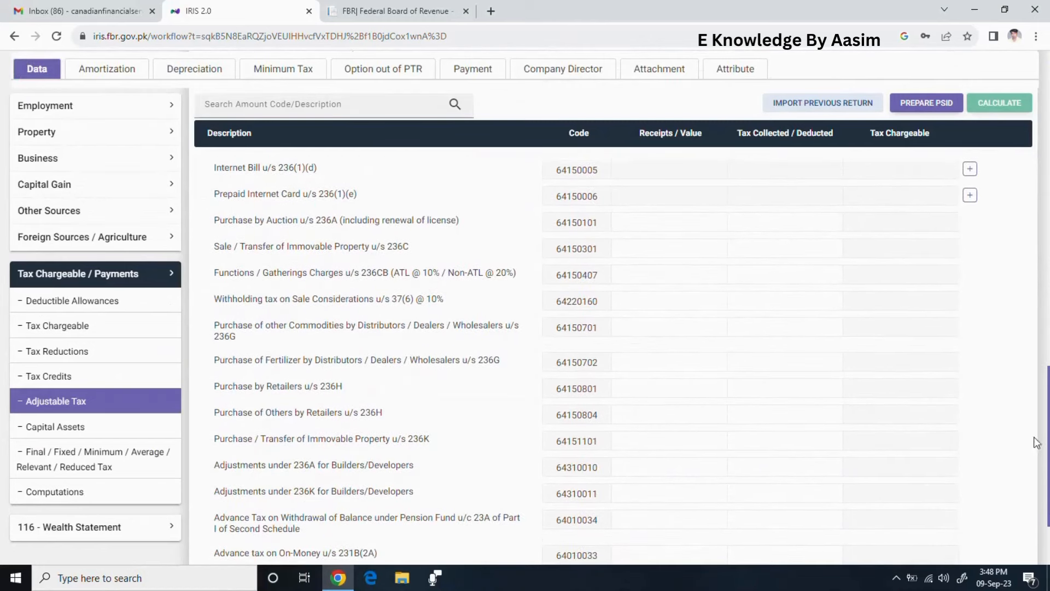
left_click(1002, 9)
left_click_drag(125, 371, 125, 407)
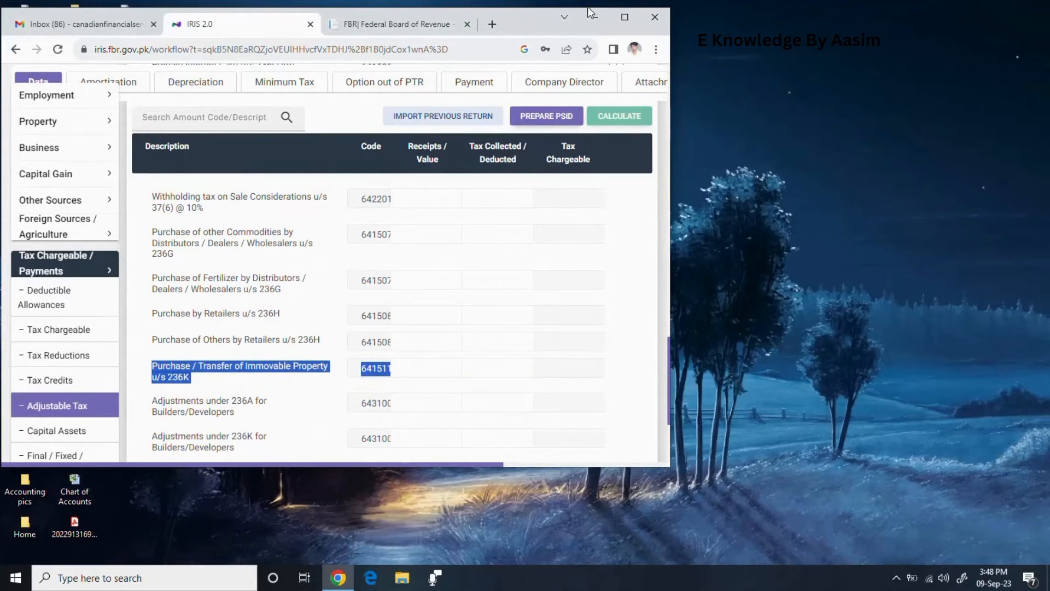
left_click(625, 18)
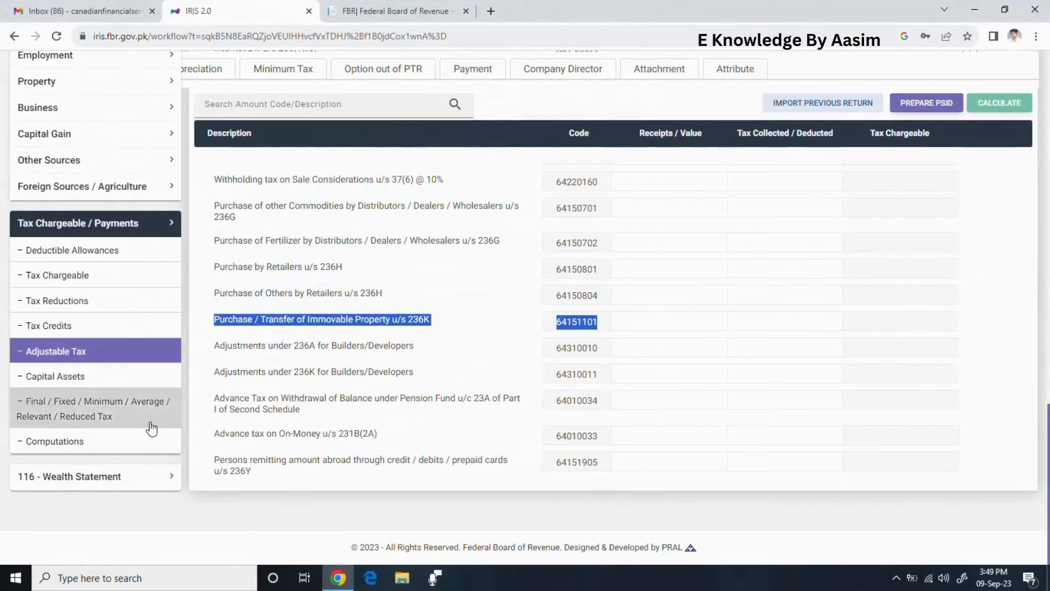
left_click(137, 441)
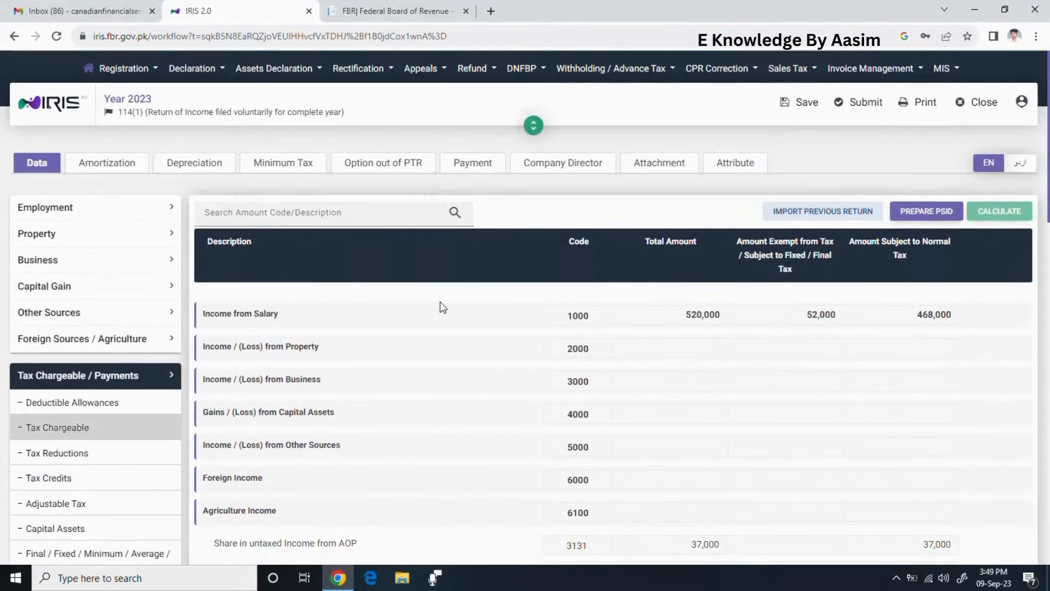
Save the return, run its tax calculation and review the computation rows.
left_click(812, 111)
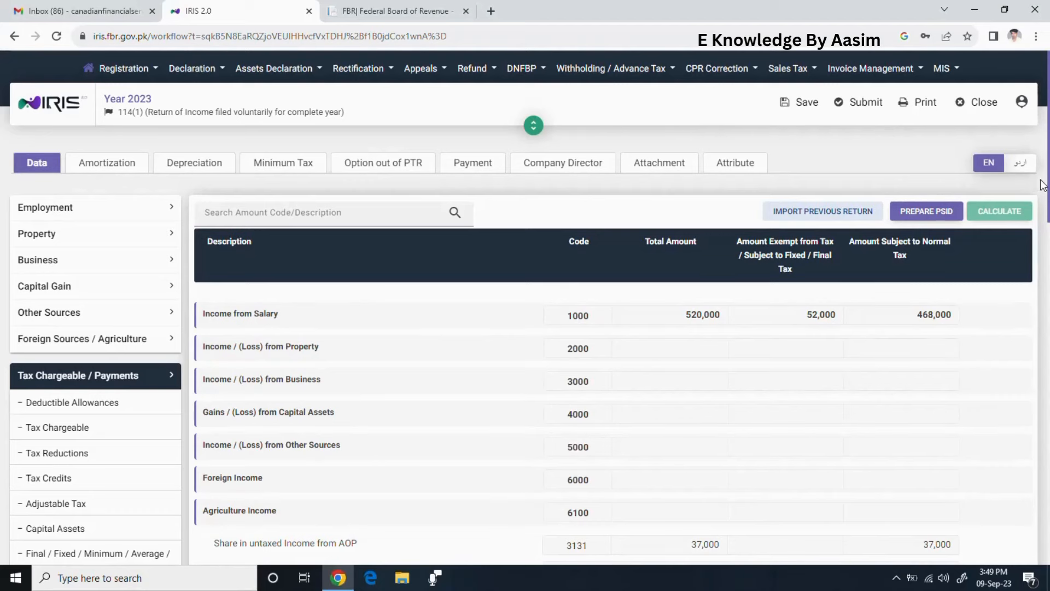
left_click(1001, 211)
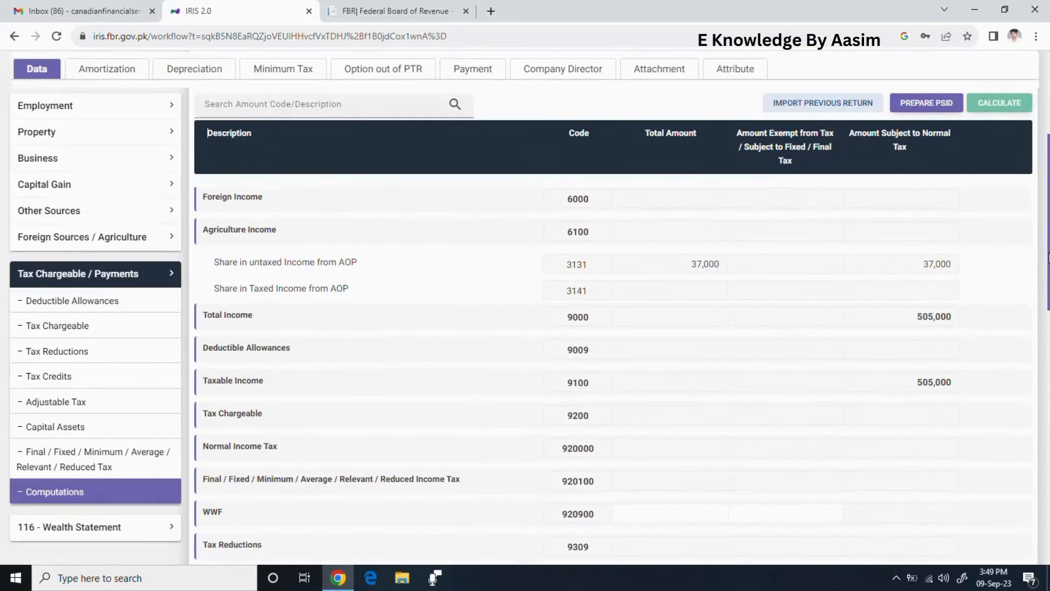
left_click_drag(1048, 257, 1048, 175)
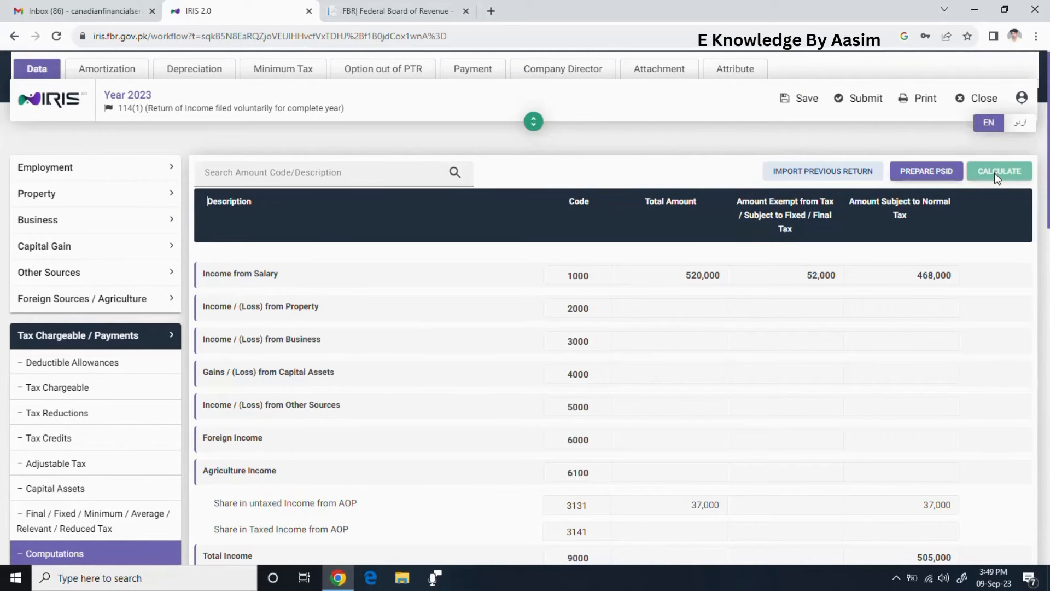
Save the return with its calculated computations and dismiss the notification.
mouse_move(1048, 226)
left_mouse_down()
mouse_move(1049, 264)
mouse_move(1049, 233)
left_mouse_up()
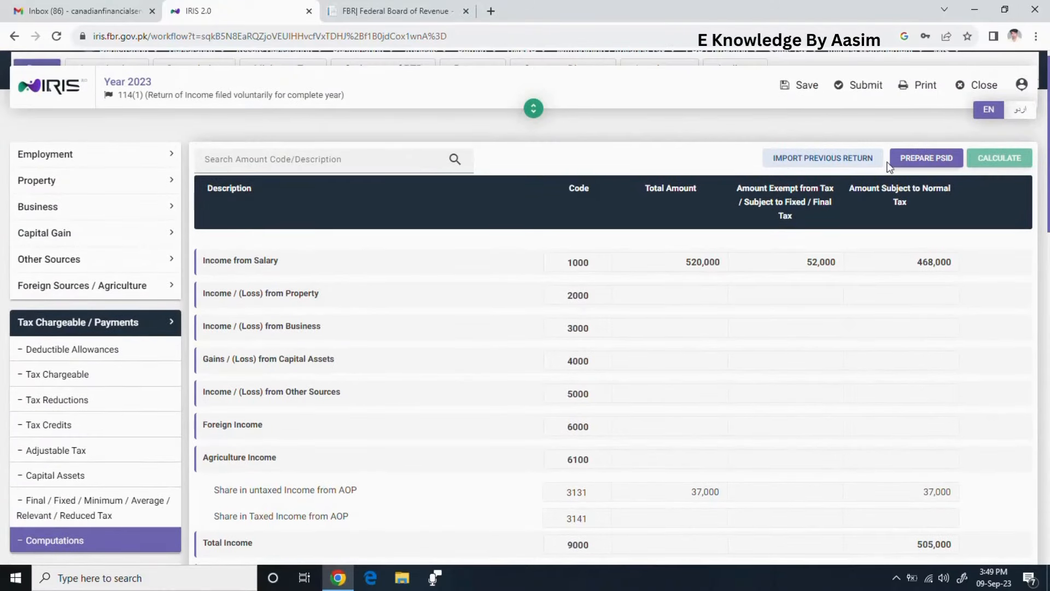
left_click(813, 90)
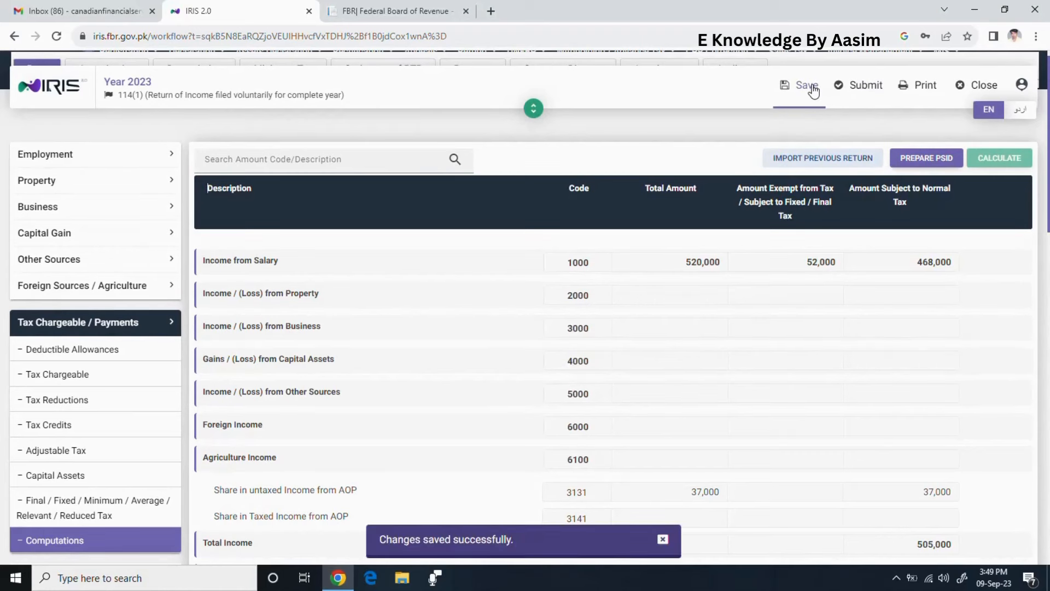
left_click(662, 542)
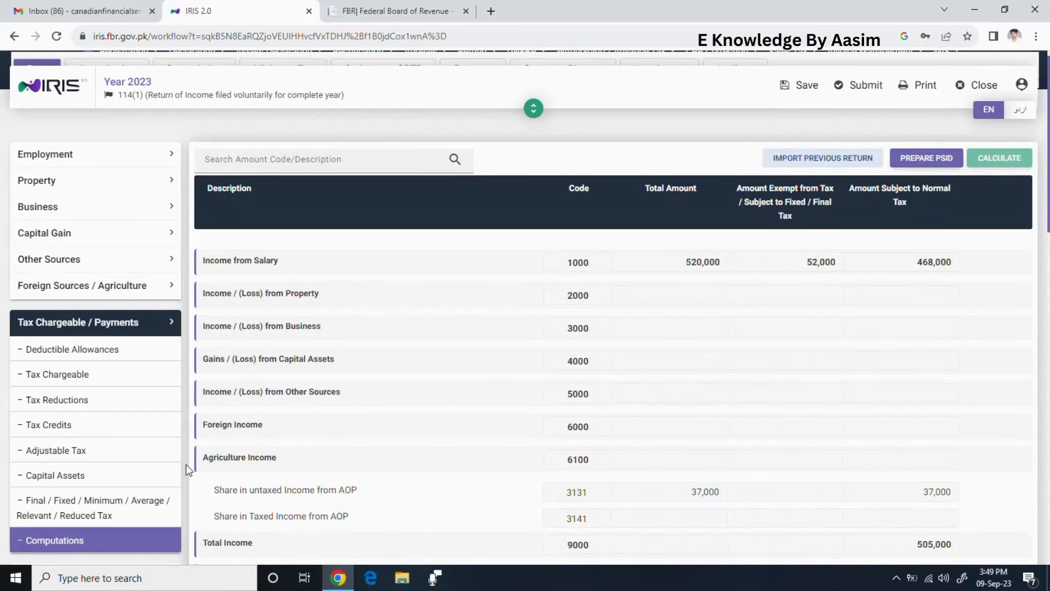
Open the Personal Expenses section of the 116 - Wealth Statement.
left_click_drag(186, 468, 188, 529)
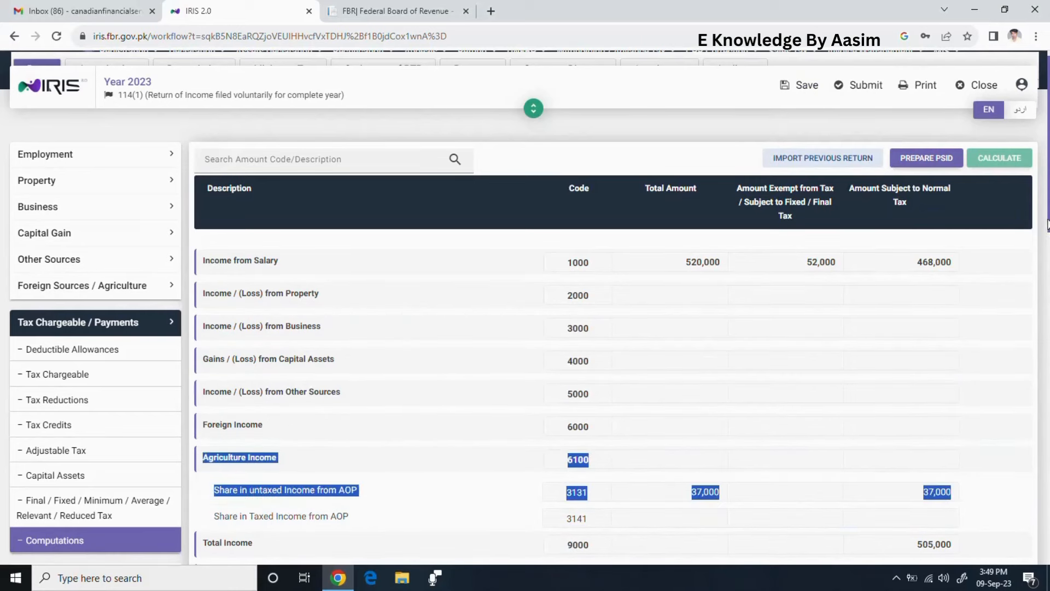
scroll(1047, 224, "down", 4)
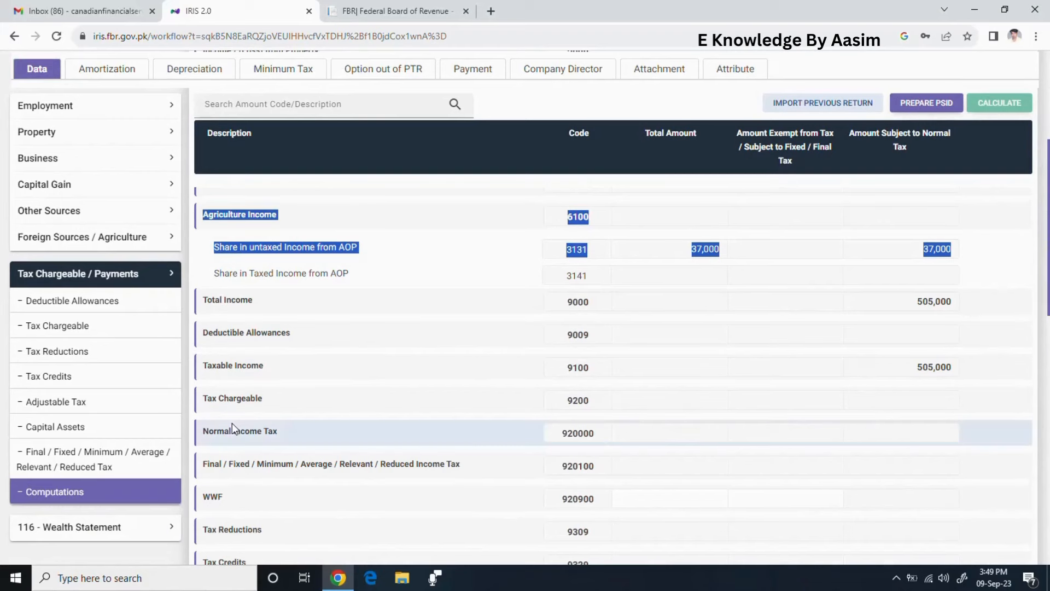
left_click(48, 528)
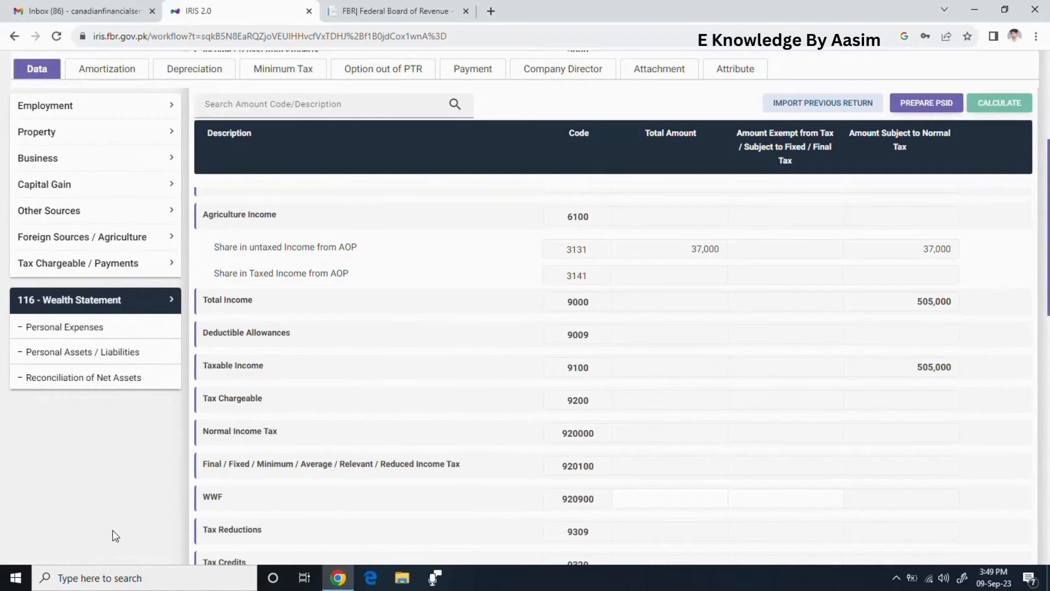
left_click(87, 328)
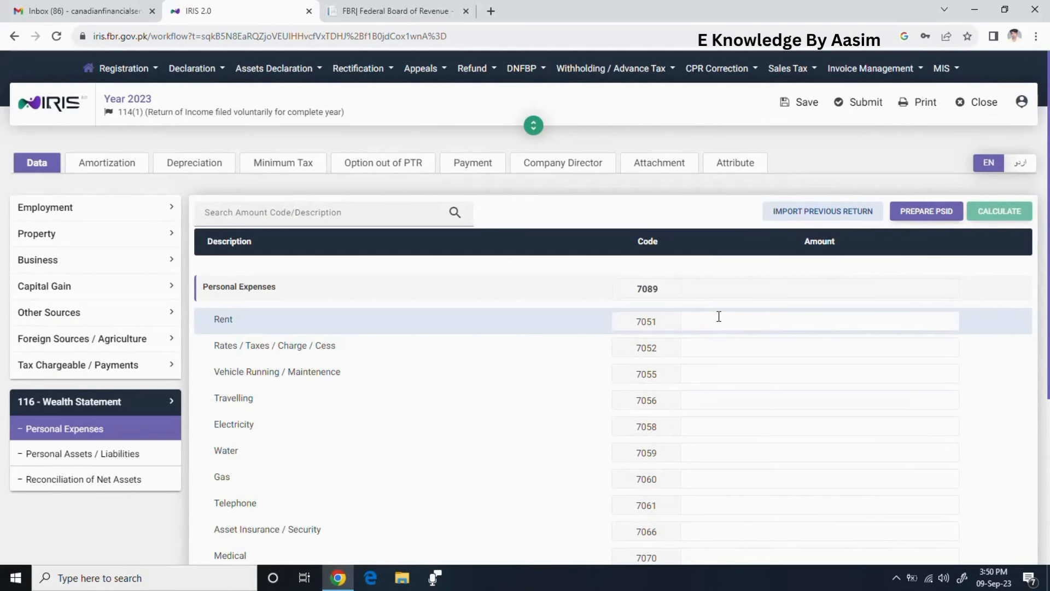
Enter 240,000 as the Rent amount in the personal expenses.
left_click(732, 342)
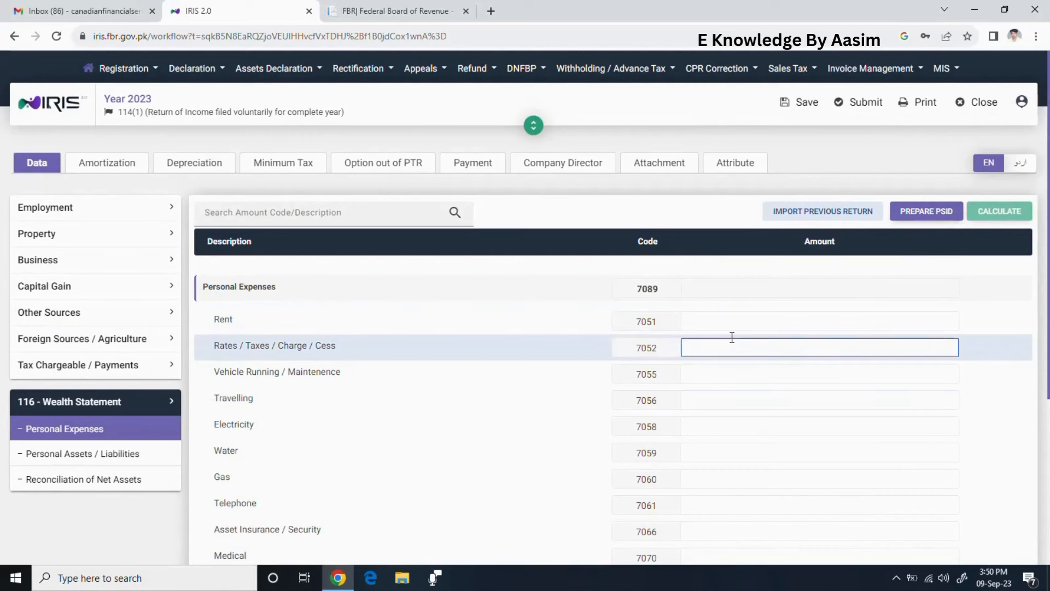
left_click(742, 373)
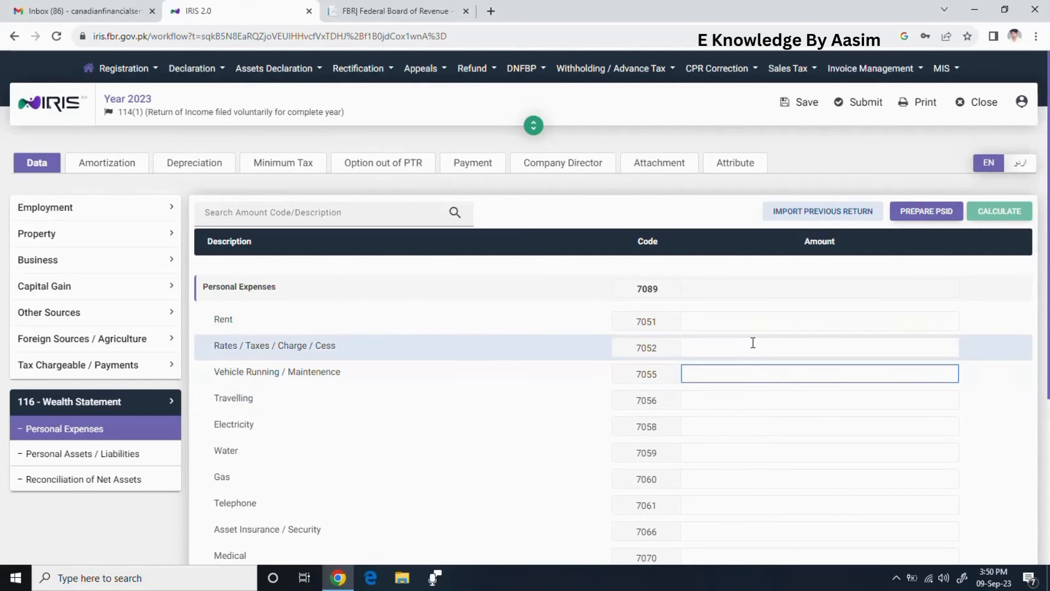
left_click(762, 321)
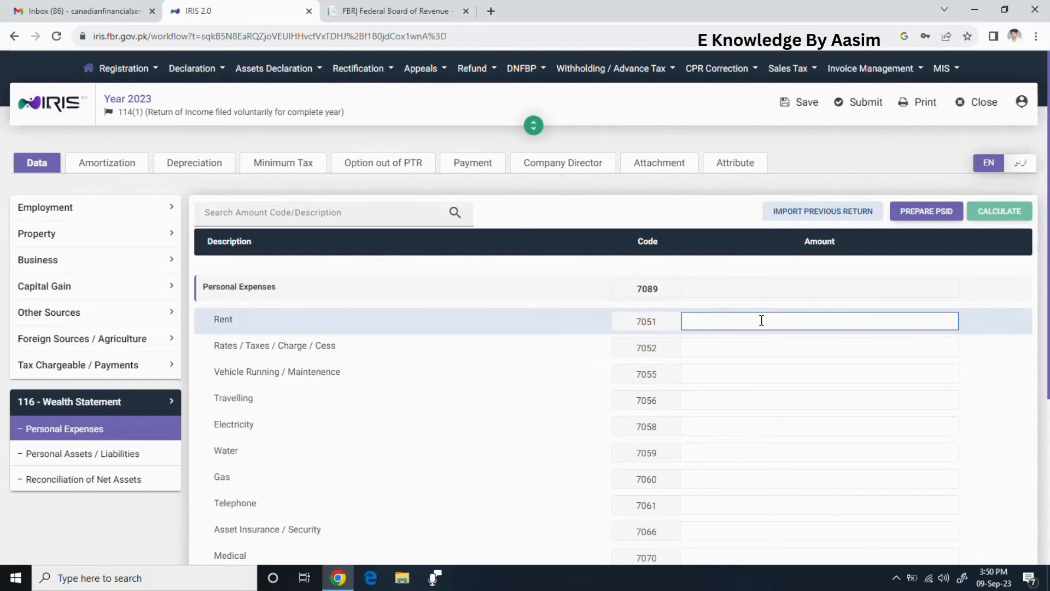
type("2400000")
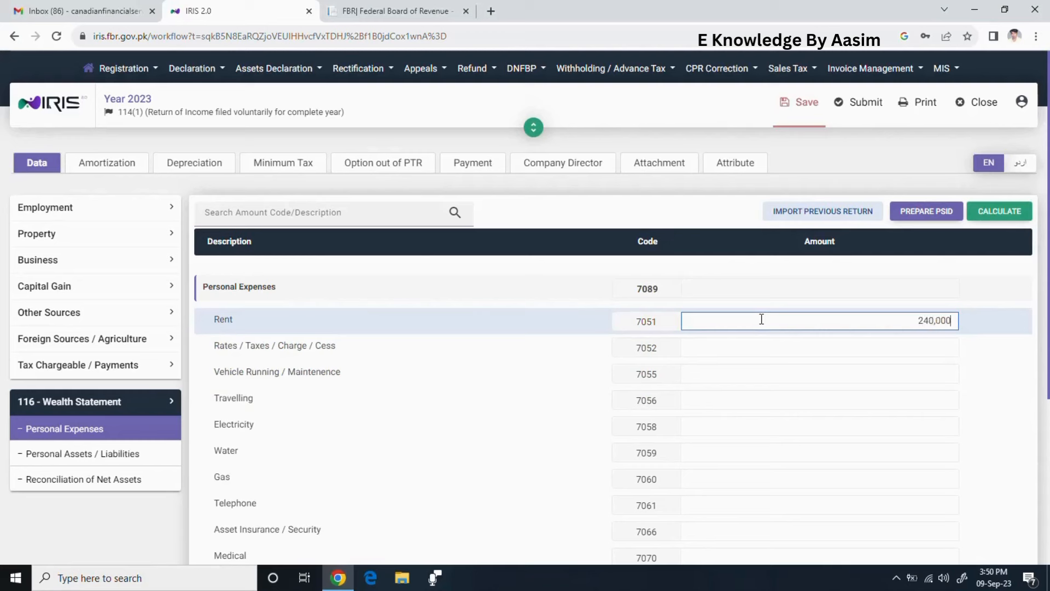
Set Vehicle Running / Maintenance to 35,000 and Travelling to 120,000 in the personal expenses.
left_click(768, 374)
type("120,000")
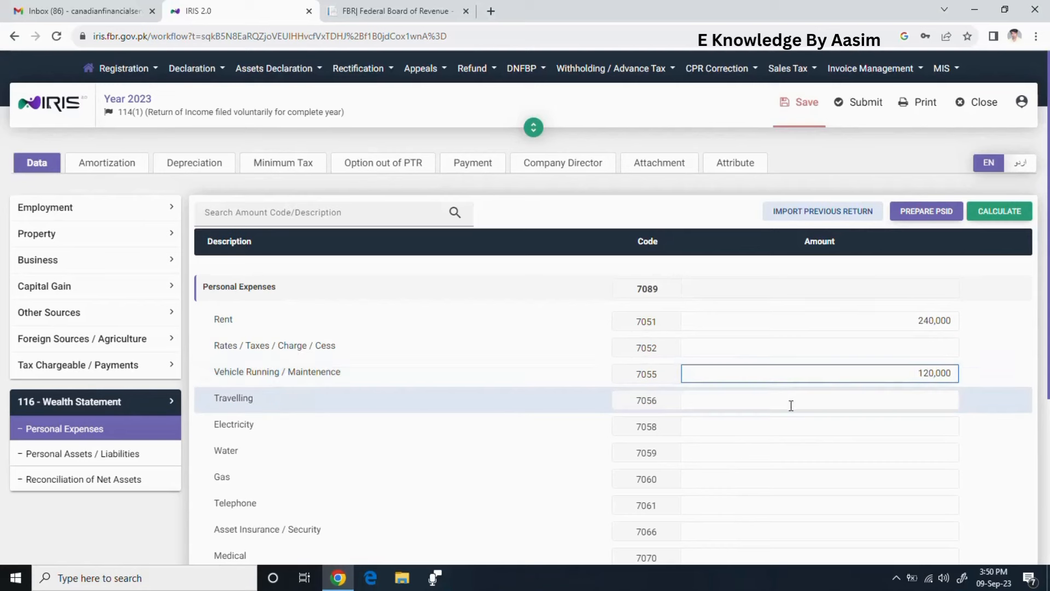
left_click(817, 403)
type("1200000")
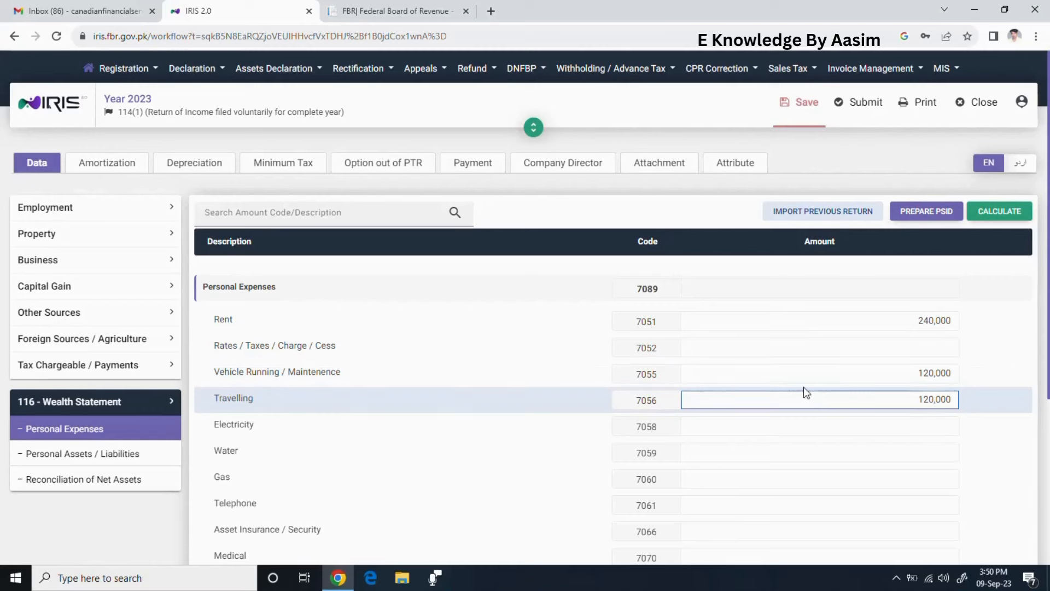
left_click_drag(881, 378, 960, 375)
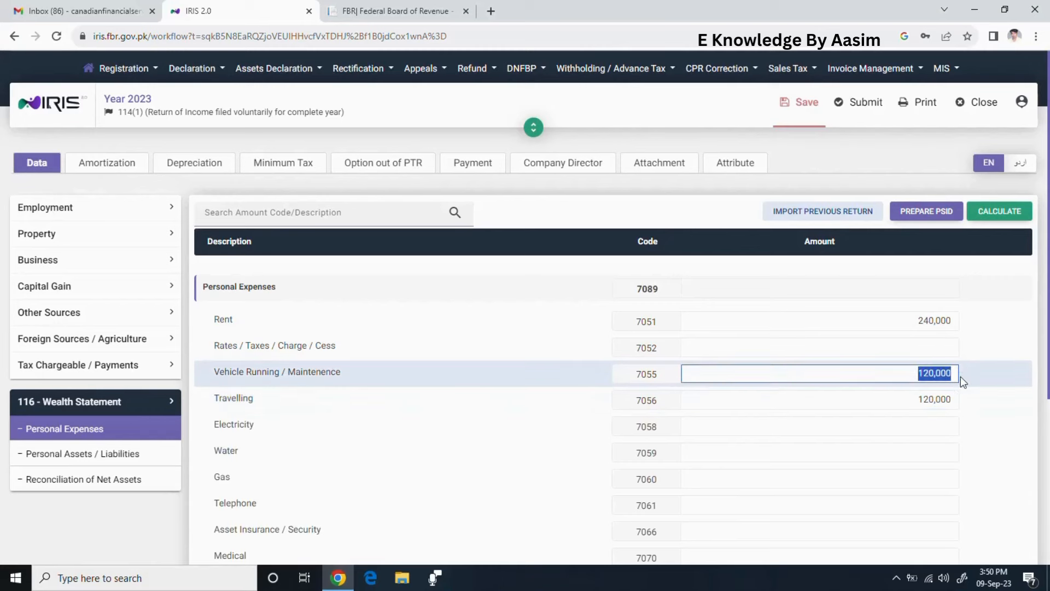
type("35")
Enter personal expenses of 200,000 for Electricity and 6,000 for Water.
left_click(905, 427)
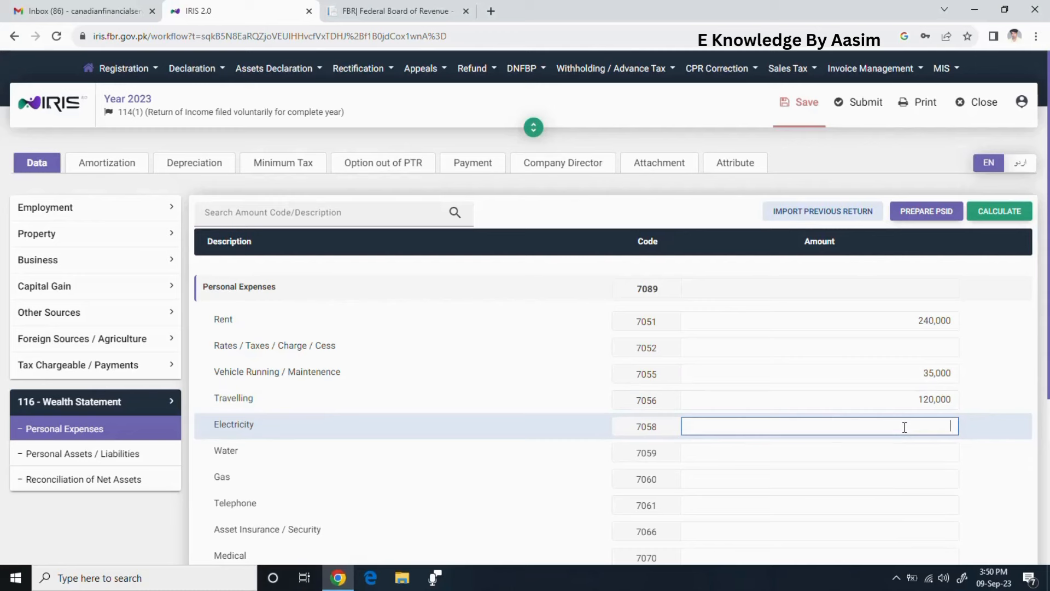
type("200,000")
left_click(893, 454)
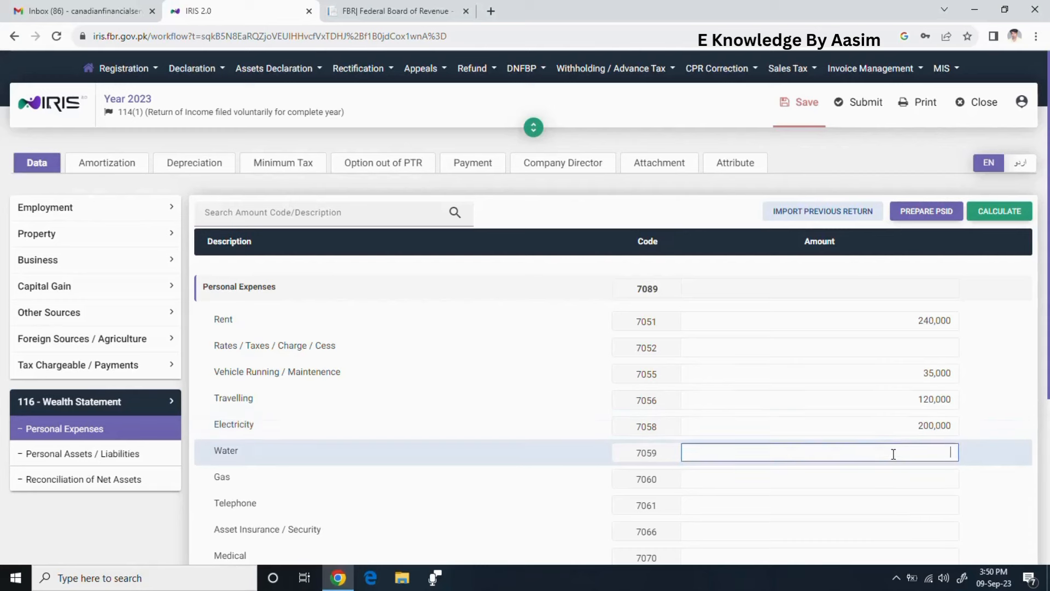
type("6000")
Enter personal expenses of 8,000 for Gas and 24,000 for Telephone.
left_click(893, 480)
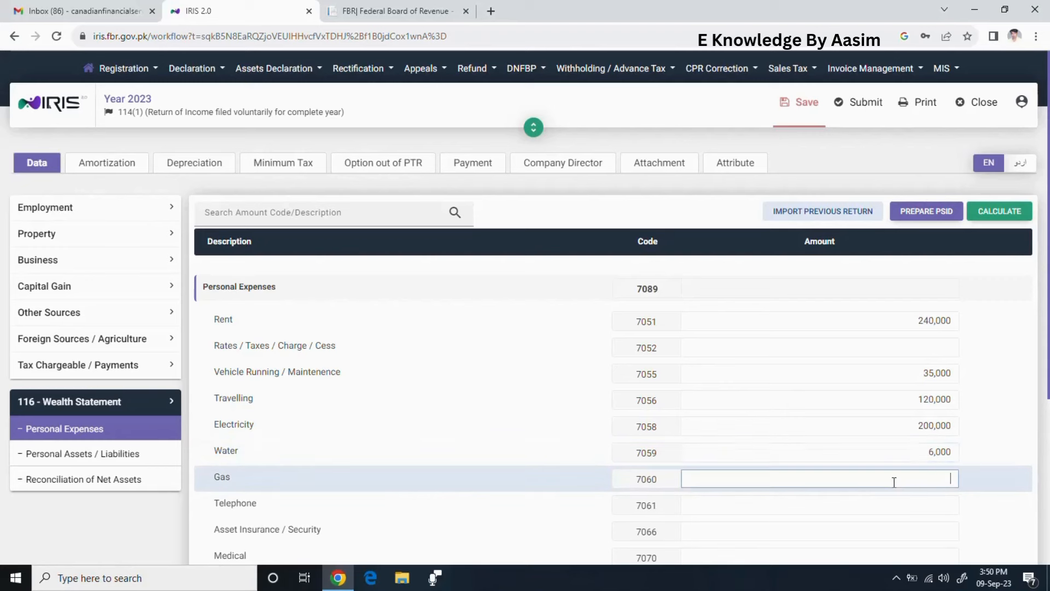
type("8000")
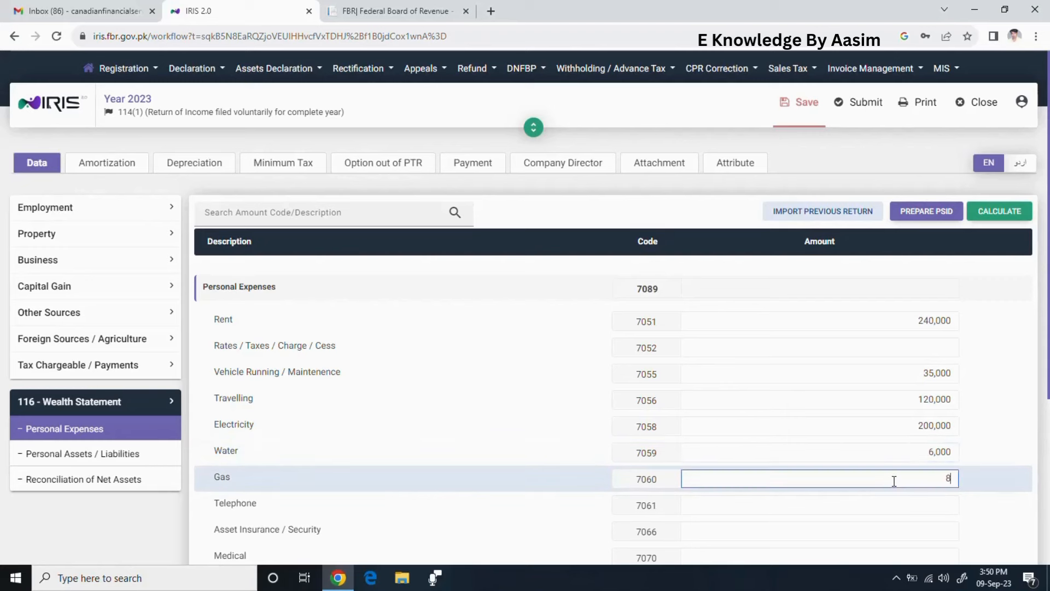
left_click(889, 499)
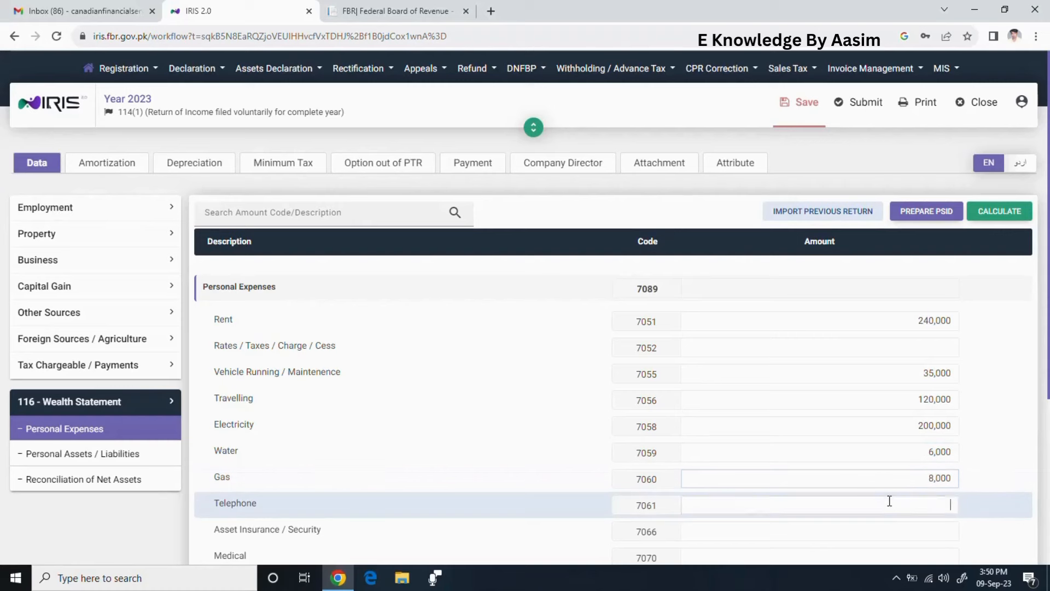
type("24,000")
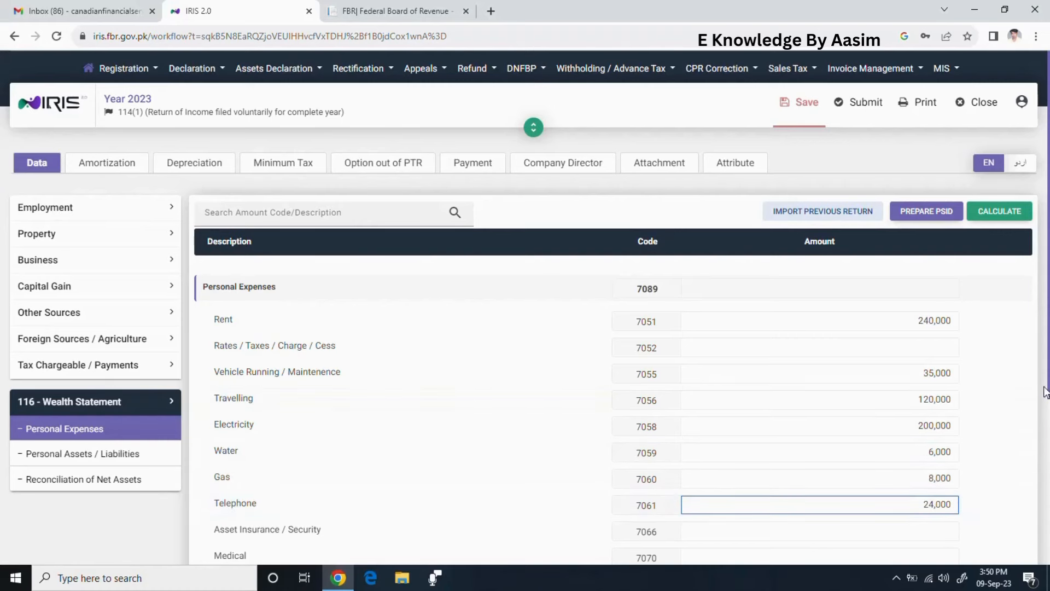
Enter personal expenses of 78,000 for Medical and 250,000 for Educational.
left_click_drag(1049, 388, 1049, 445)
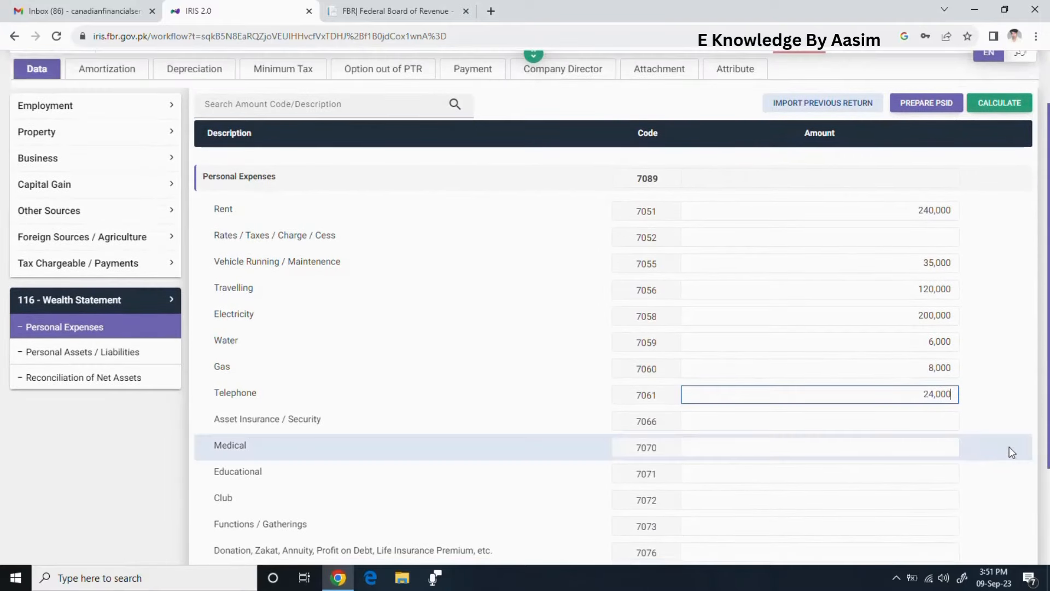
left_click(946, 448)
type("7")
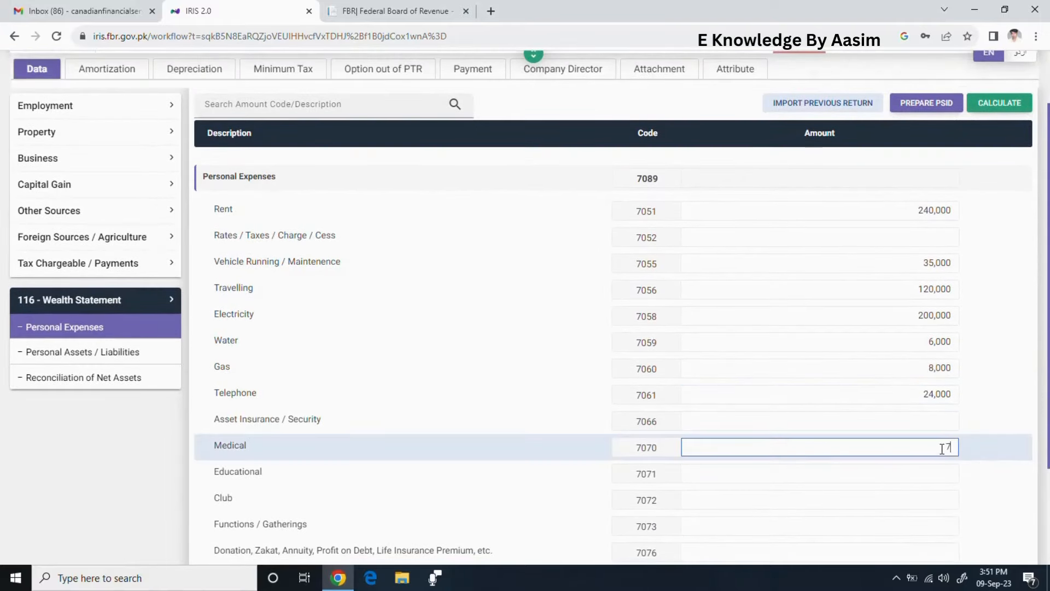
type("8,000")
left_click(924, 473)
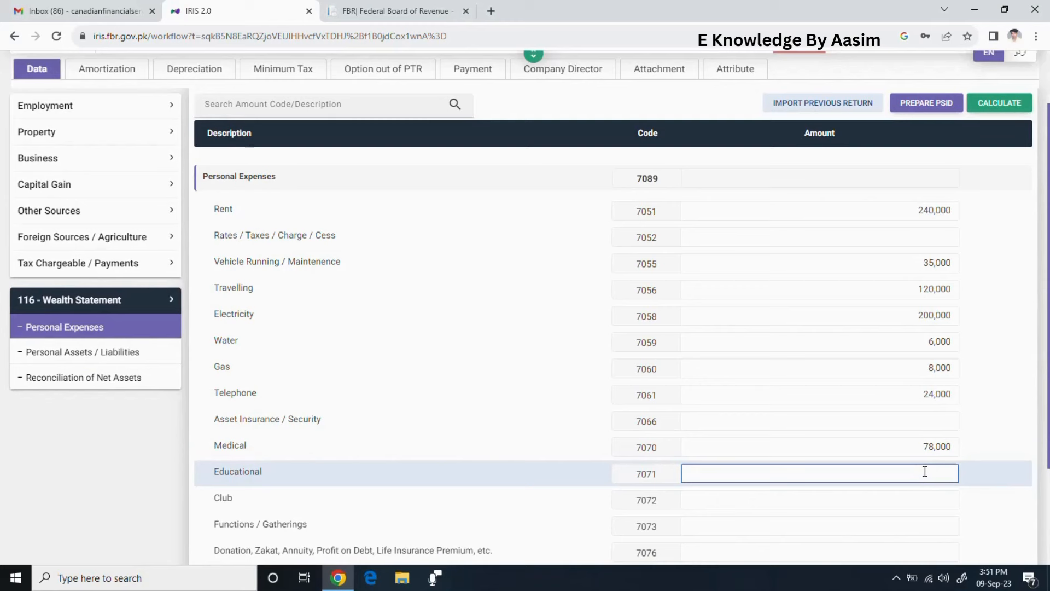
type("250,000")
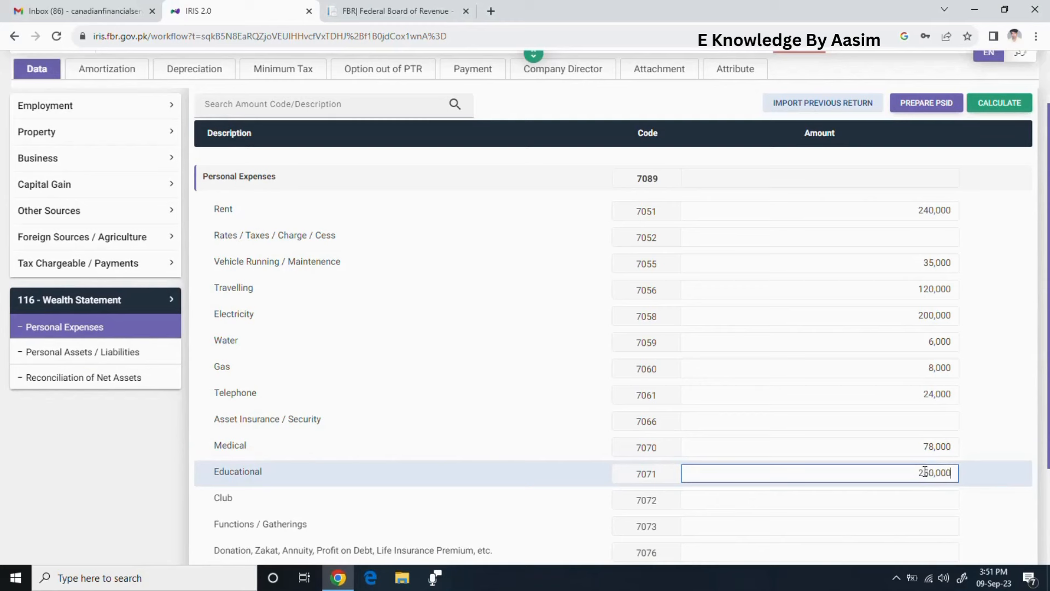
Enter 500,000 for Other Personal / Household Expenses and 400,000 for Contribution in Expenses by Family Members.
left_click(916, 497)
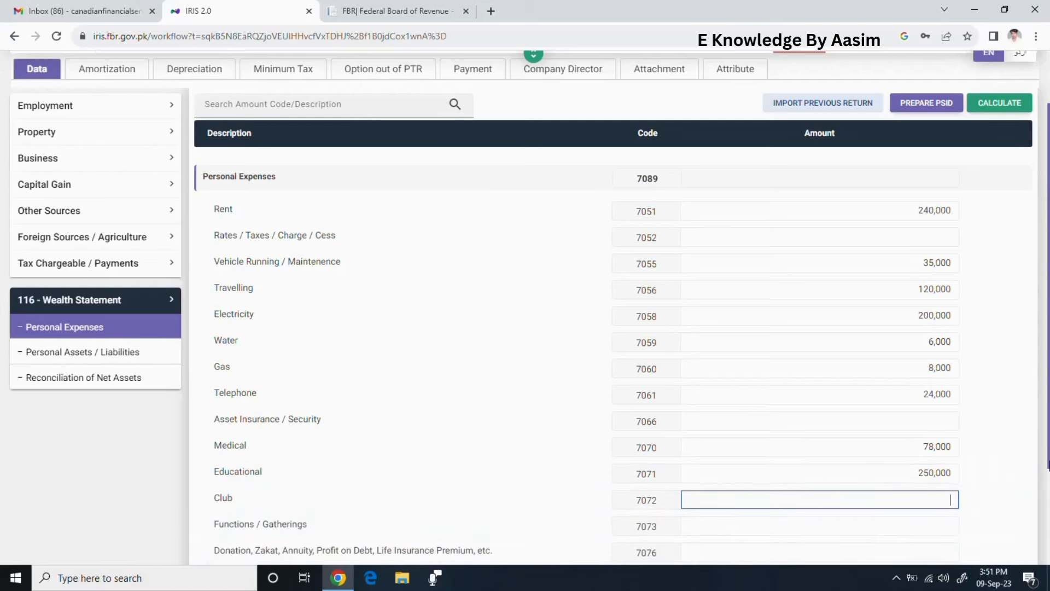
scroll(602, 328, "down", 2)
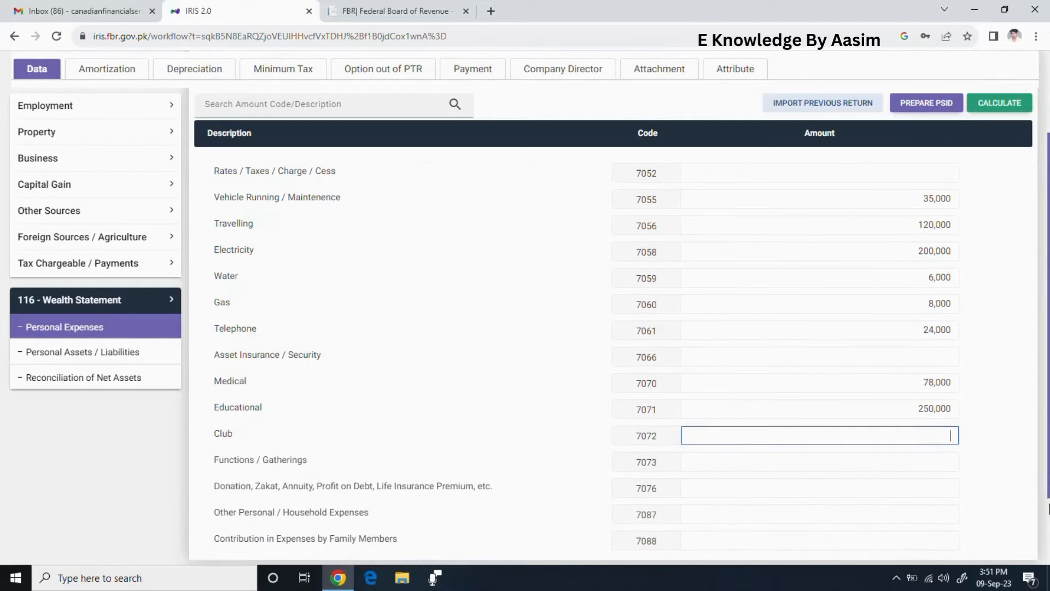
left_click(936, 509)
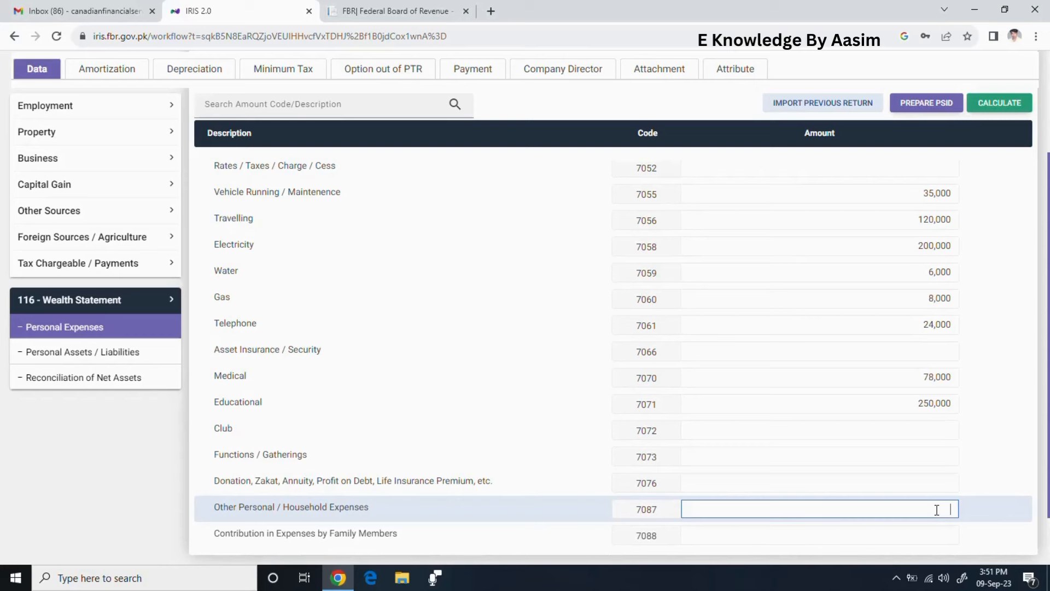
type("5000000")
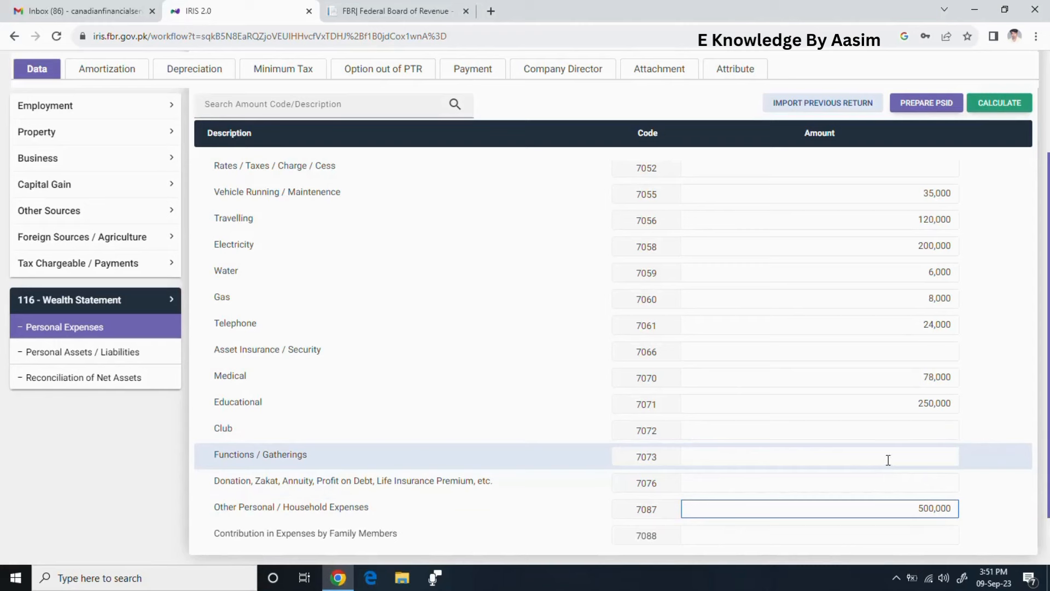
left_click(925, 537)
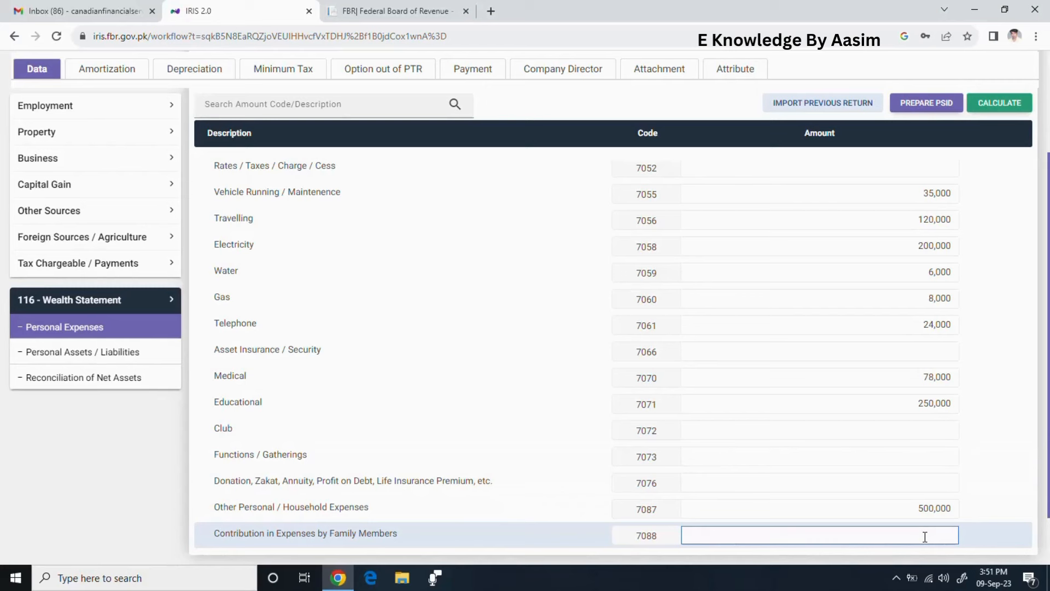
type("4000000")
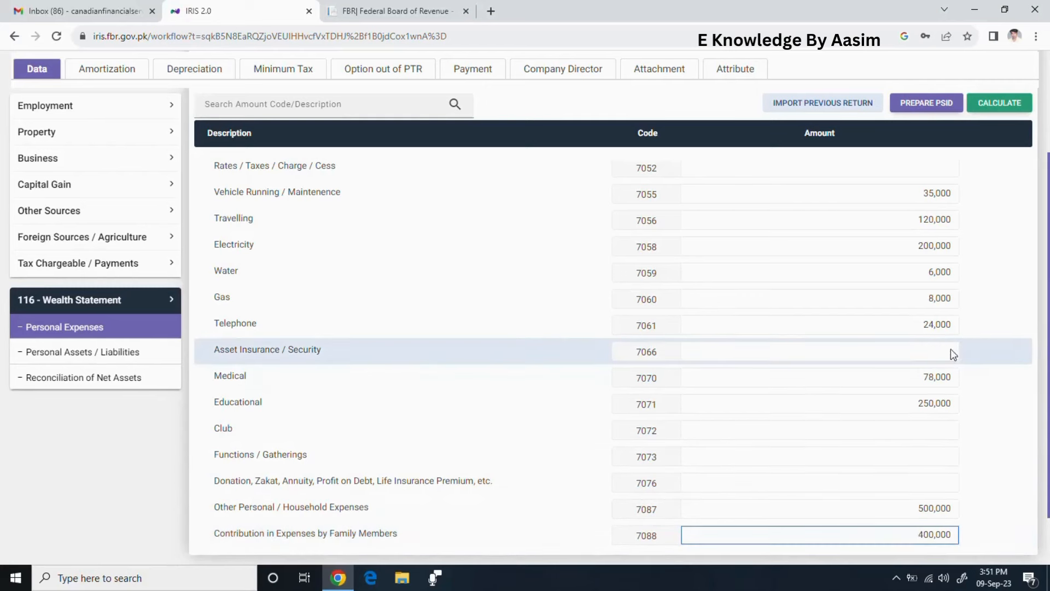
Calculate the personal expenses total and save the return.
left_click(922, 349)
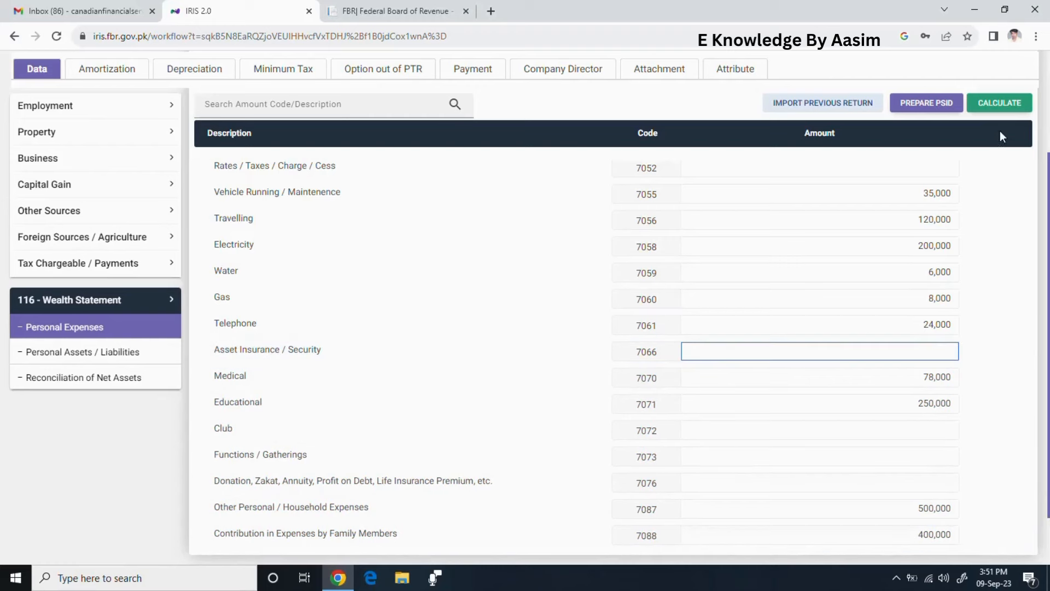
left_click(994, 108)
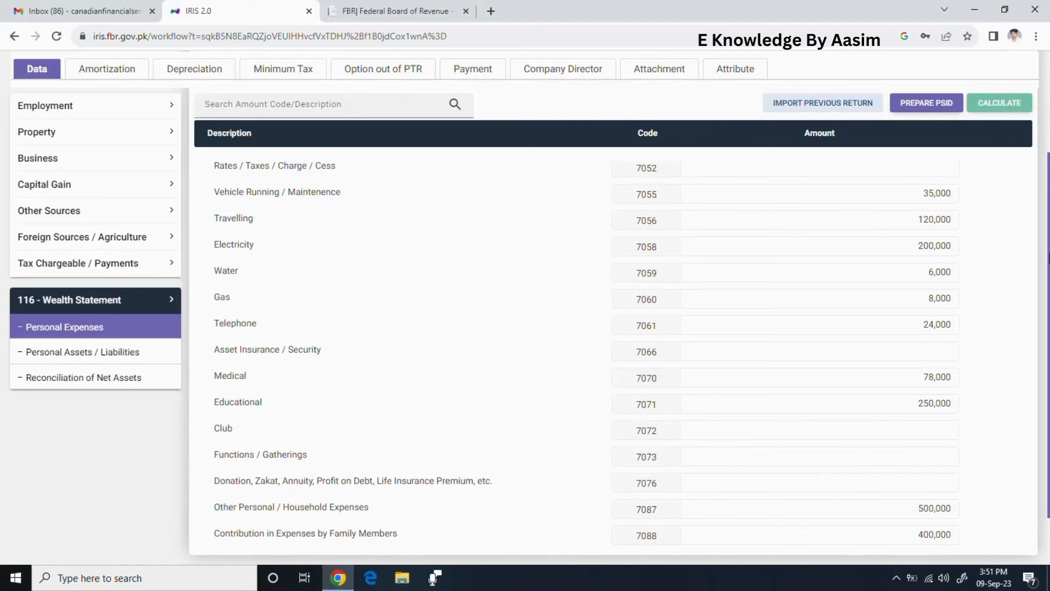
scroll(1048, 257, "up", 1)
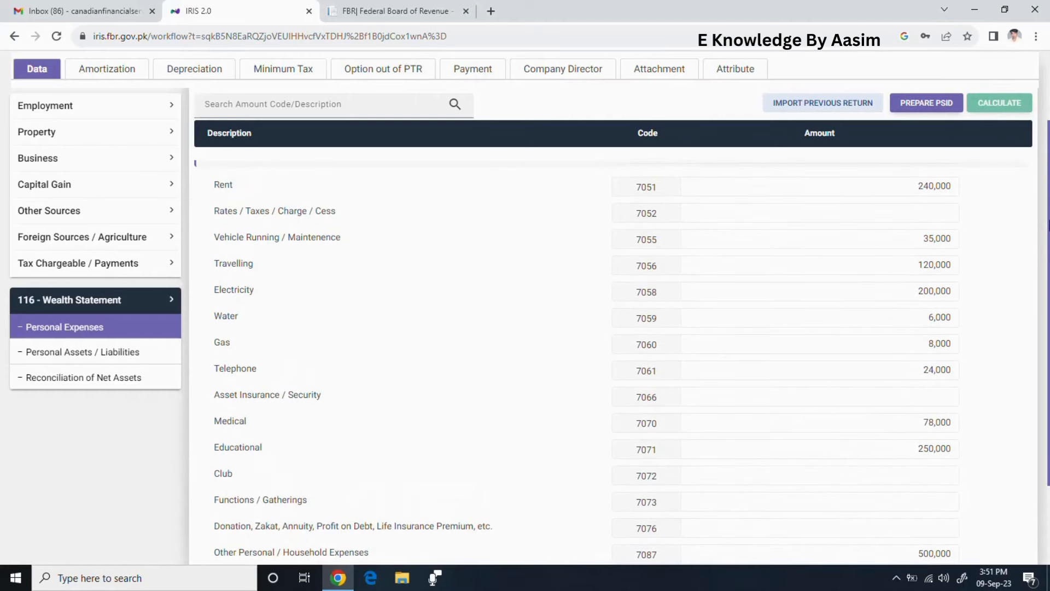
scroll(1048, 224, "up", 2)
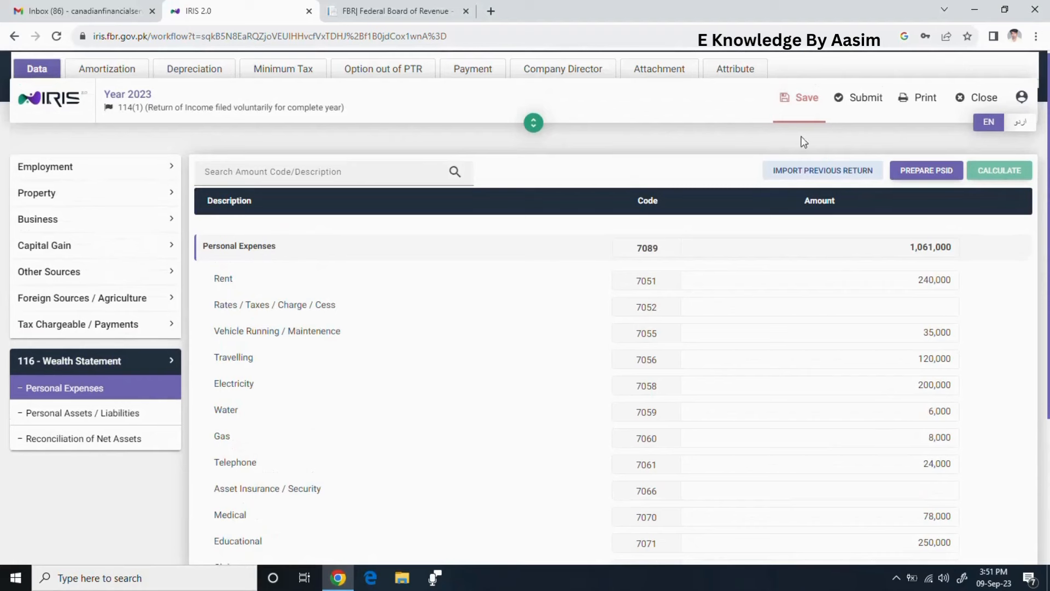
left_click(808, 99)
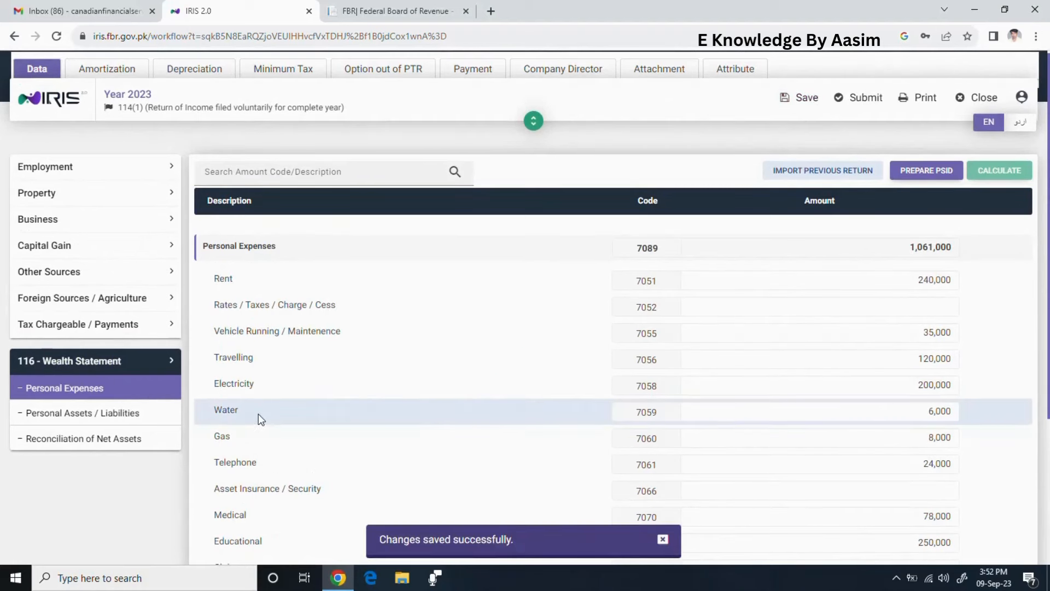
In the wealth statement's net assets reconciliation, enter 928,800 for Income Declared as per Return subject to Normal Tax.
left_click(130, 414)
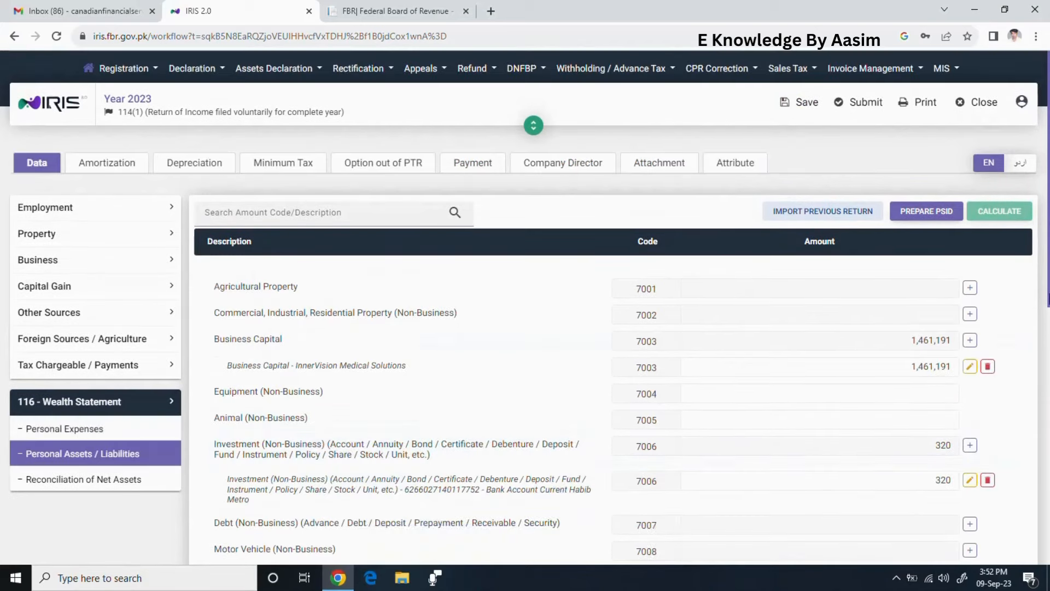
scroll(979, 376, "down", 3)
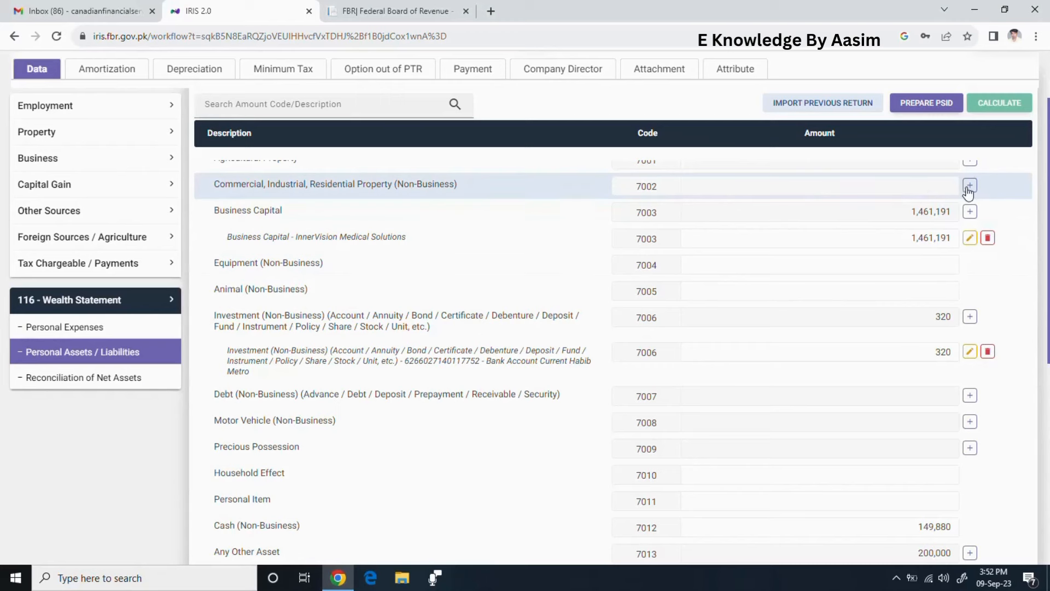
left_click(126, 377)
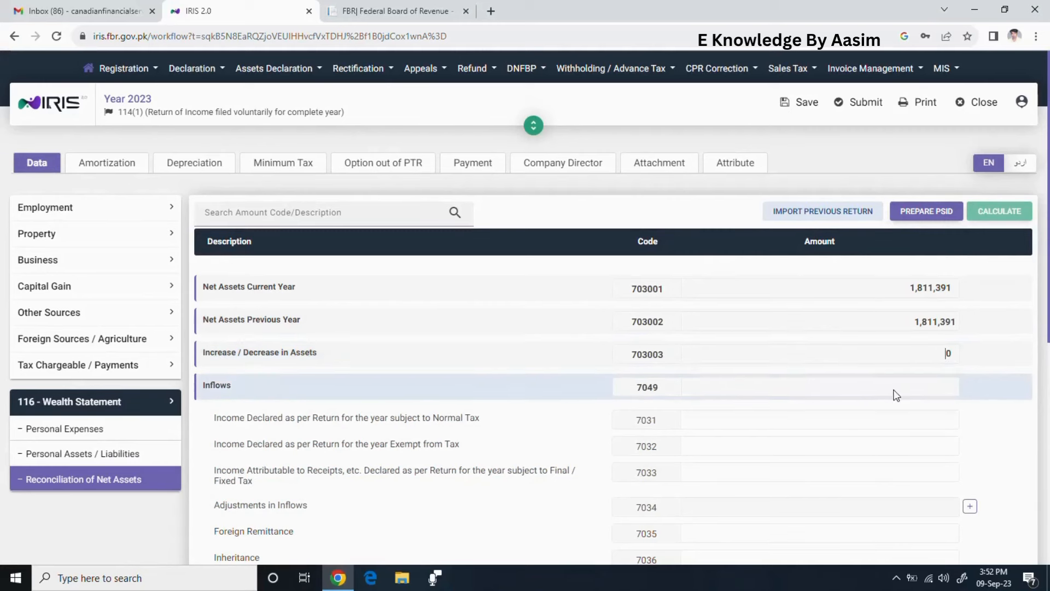
left_click(884, 421)
type("9")
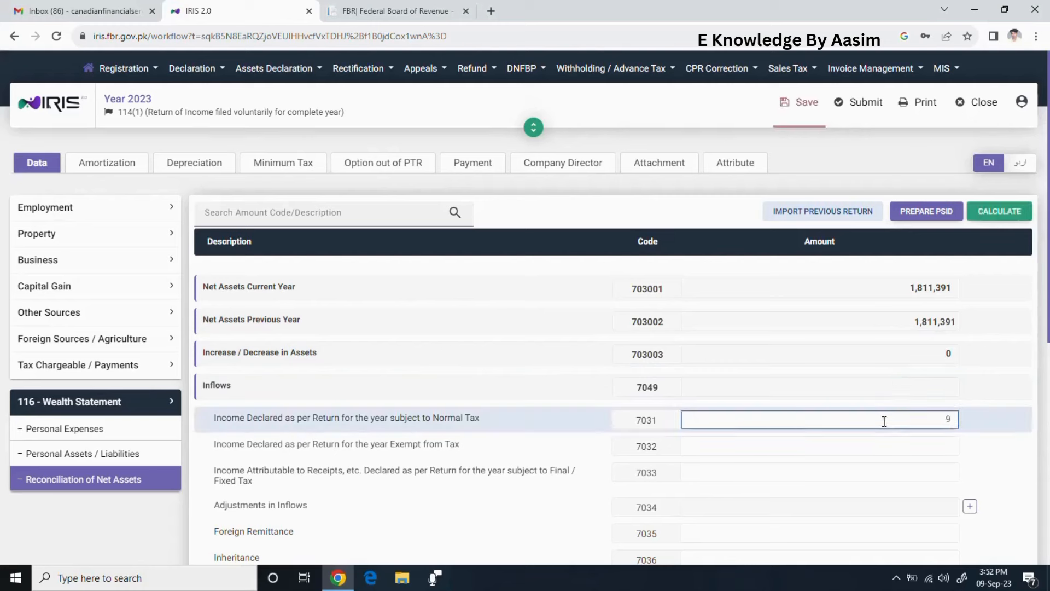
type("28,800")
Enter 103,200 for Income Declared as per Return for the year Exempt from Tax.
left_click(902, 444)
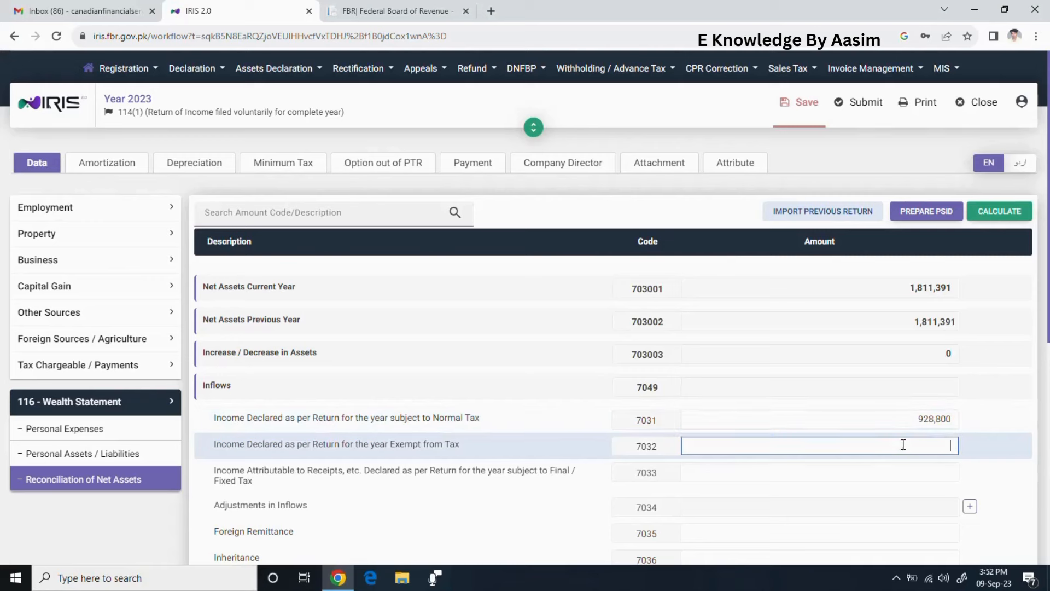
type("10,200")
key("BackSpace")
key("BackSpace")
key("BackSpace")
type("3200")
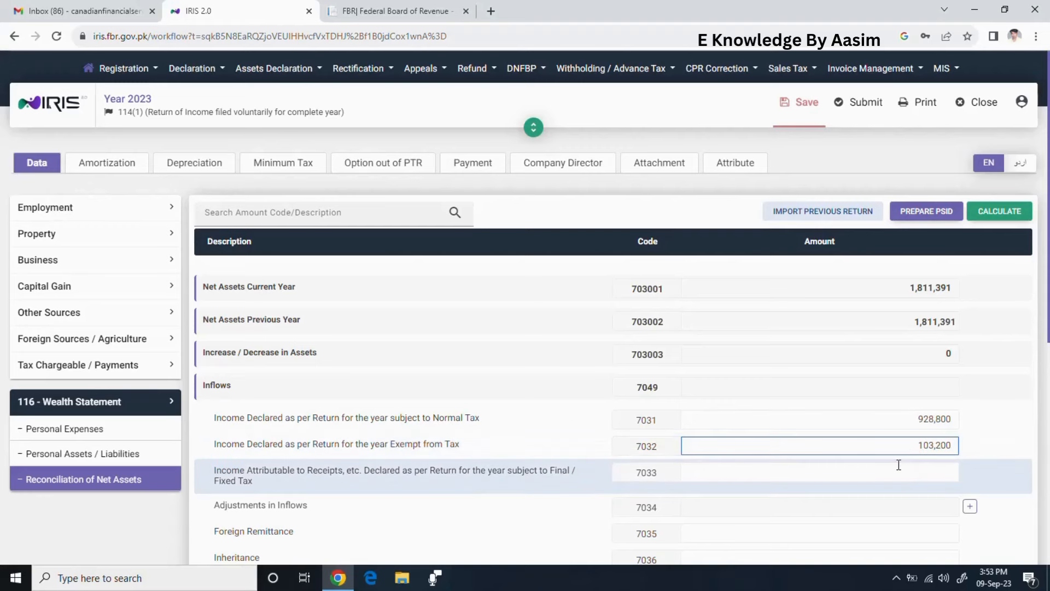
left_click(897, 464)
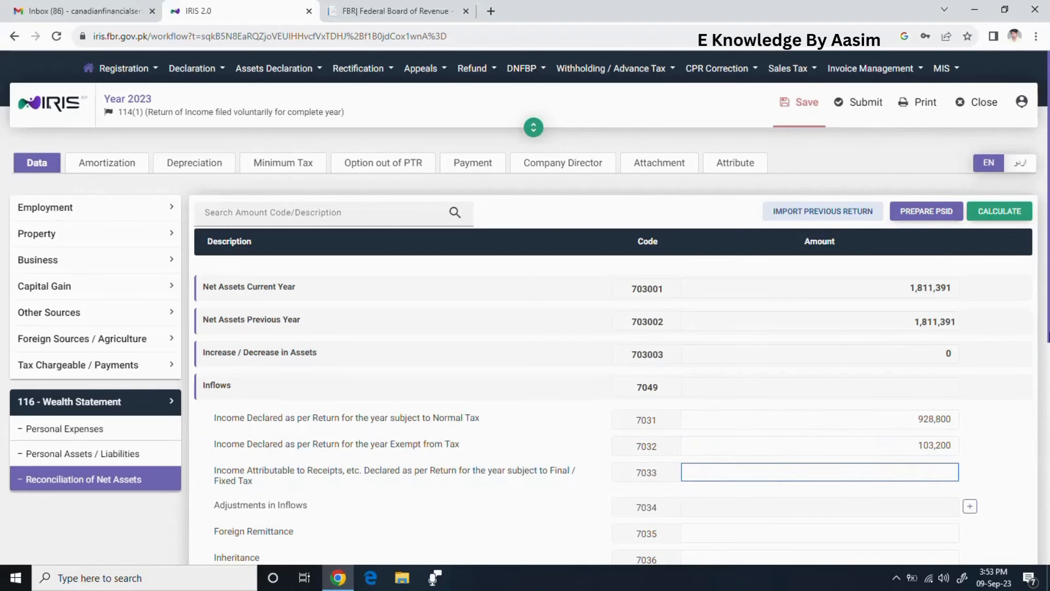
Calculate the reconciliation and check its inflows, outflows and unreconciled amount.
left_click_drag(1049, 332, 1049, 358)
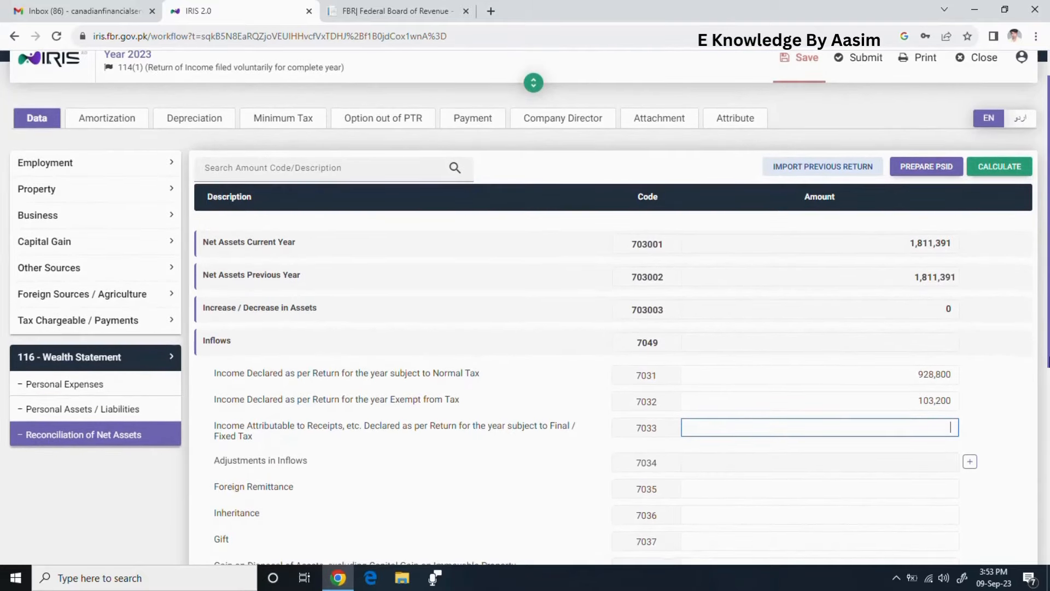
left_click(992, 173)
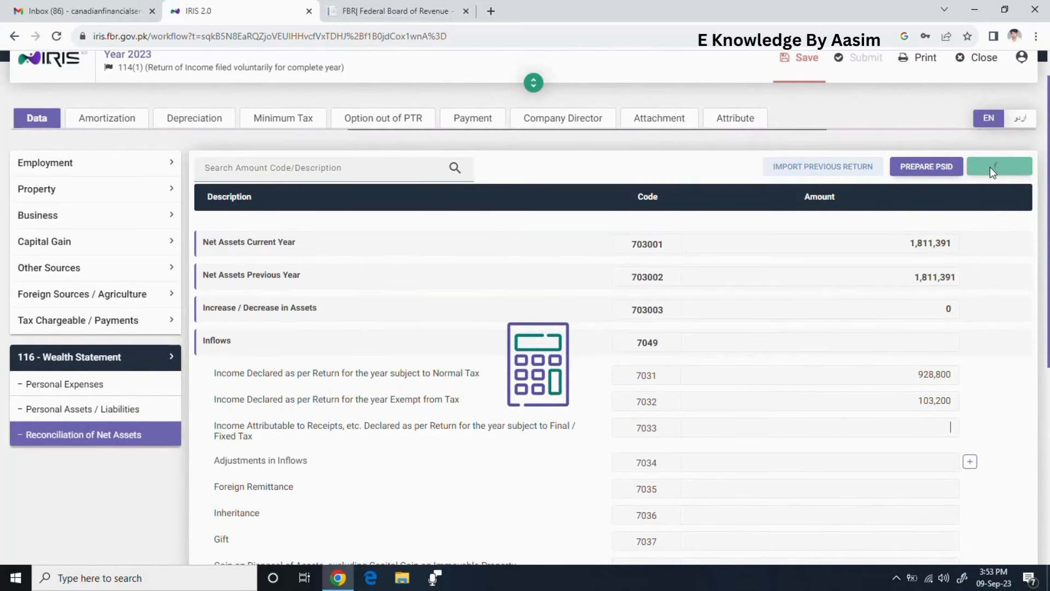
left_click_drag(1048, 338, 1048, 461)
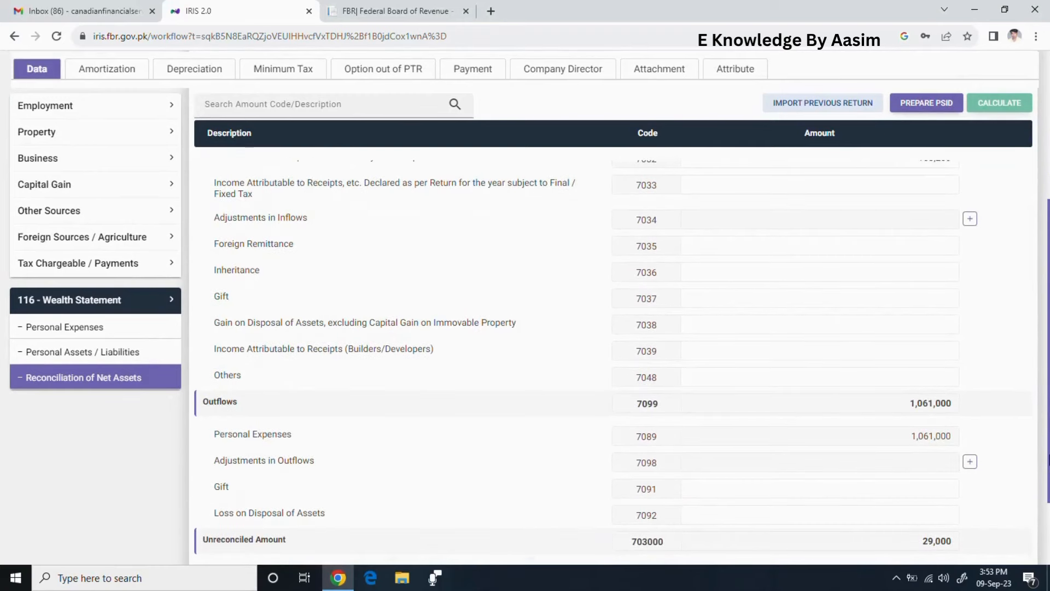
left_click_drag(1048, 461, 1048, 411)
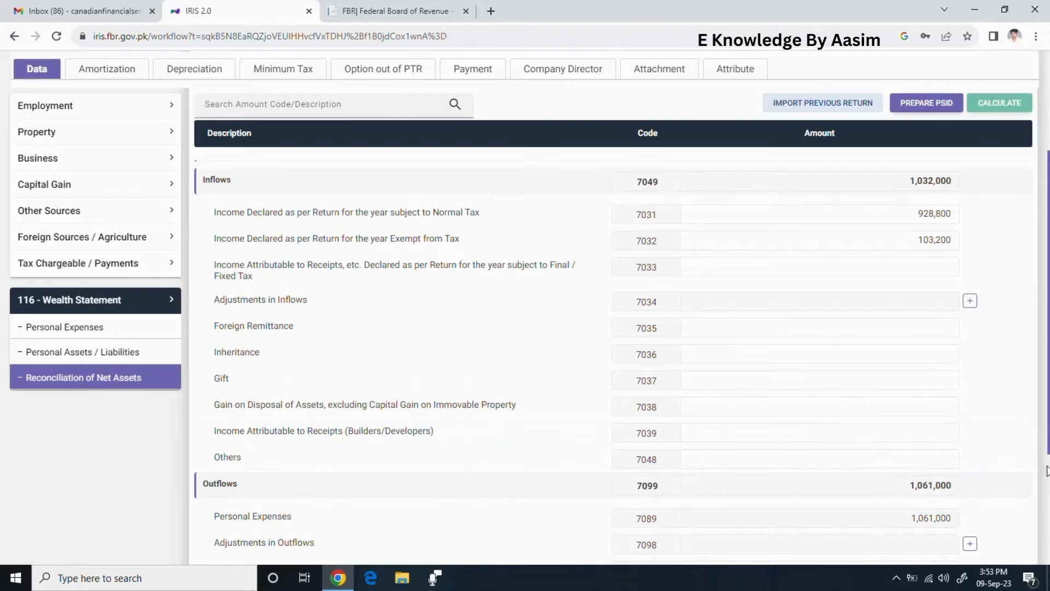
left_click_drag(1048, 453, 1048, 493)
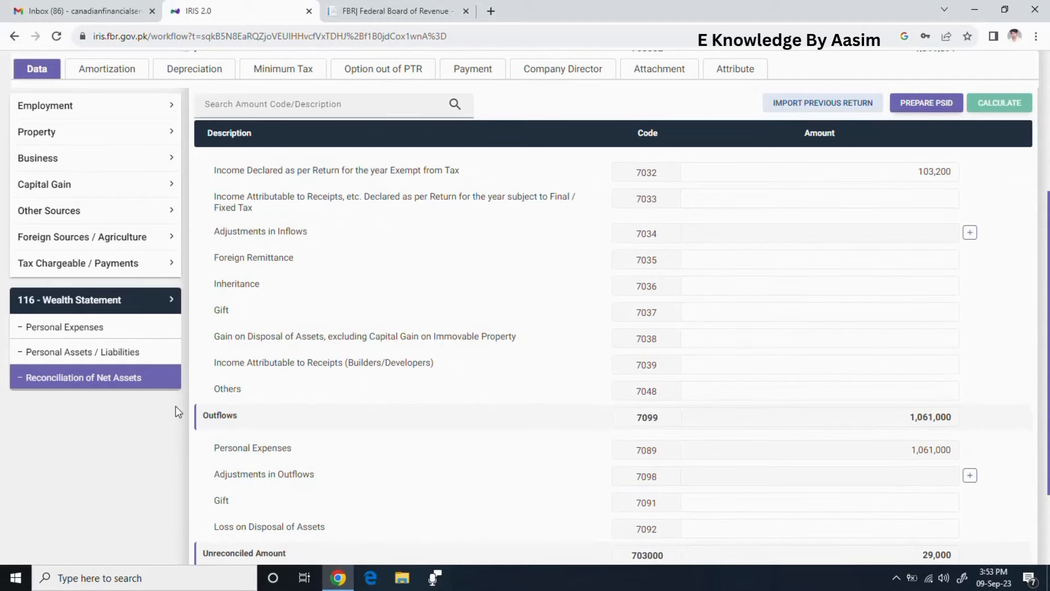
Set Cash (Non-Business) in the personal assets to 120,880 and recalculate the wealth statement.
left_click(131, 353)
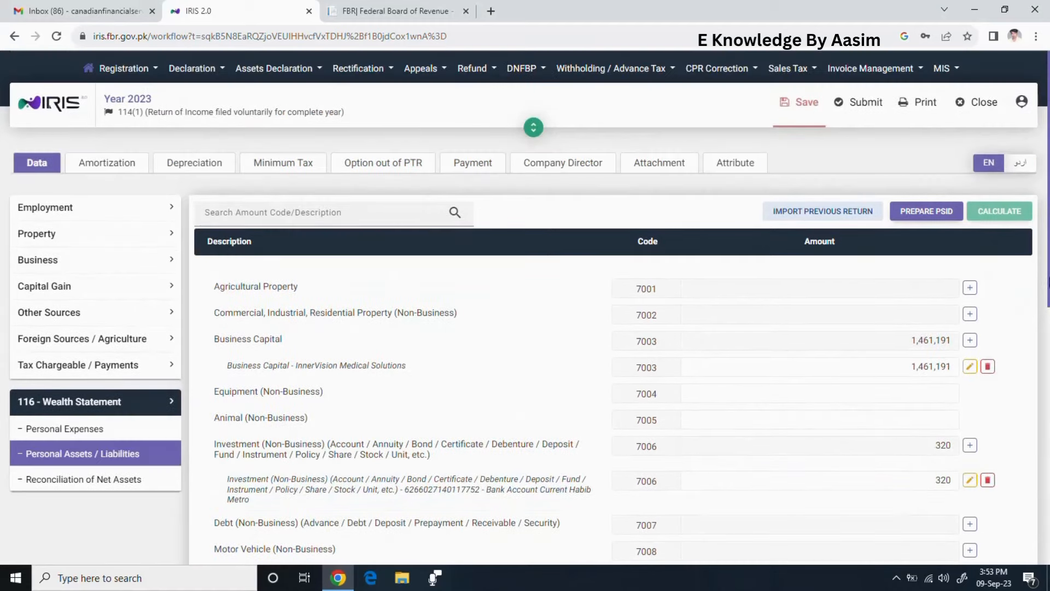
left_click_drag(1047, 281, 1048, 383)
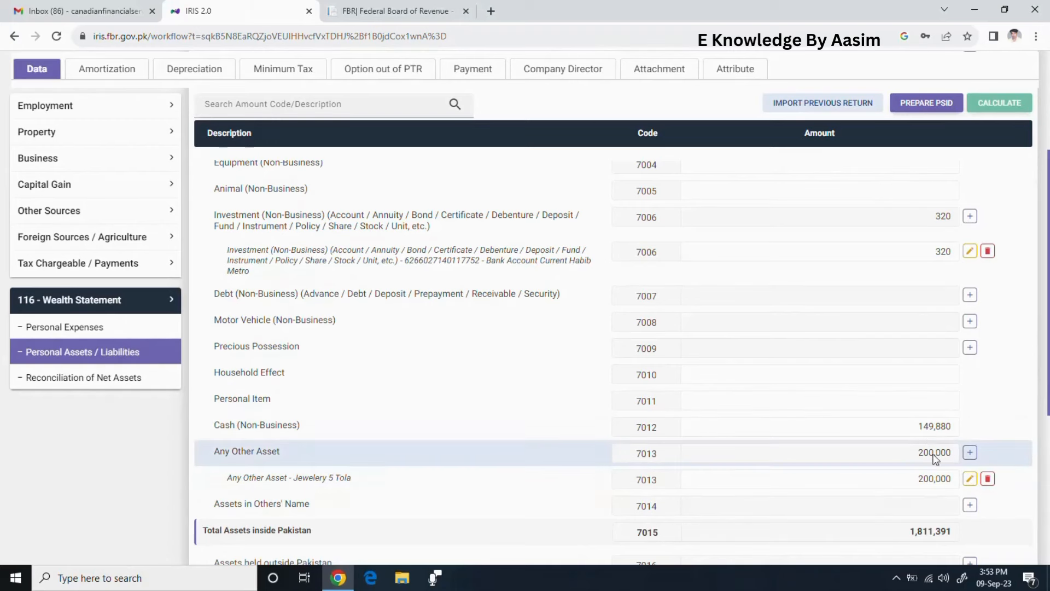
left_click(918, 428)
type("1")
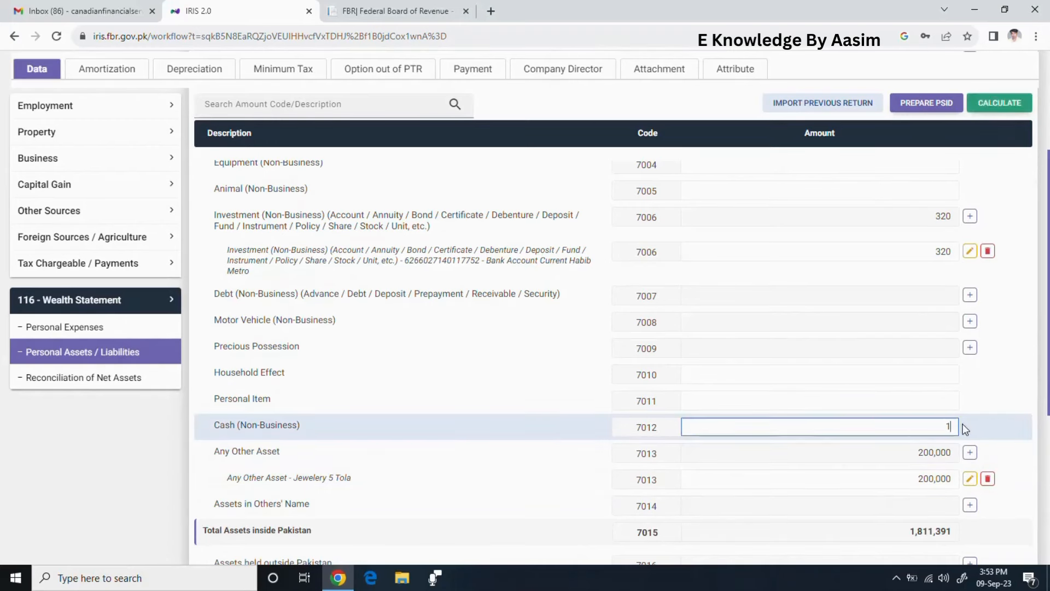
type("20,880")
left_click(923, 402)
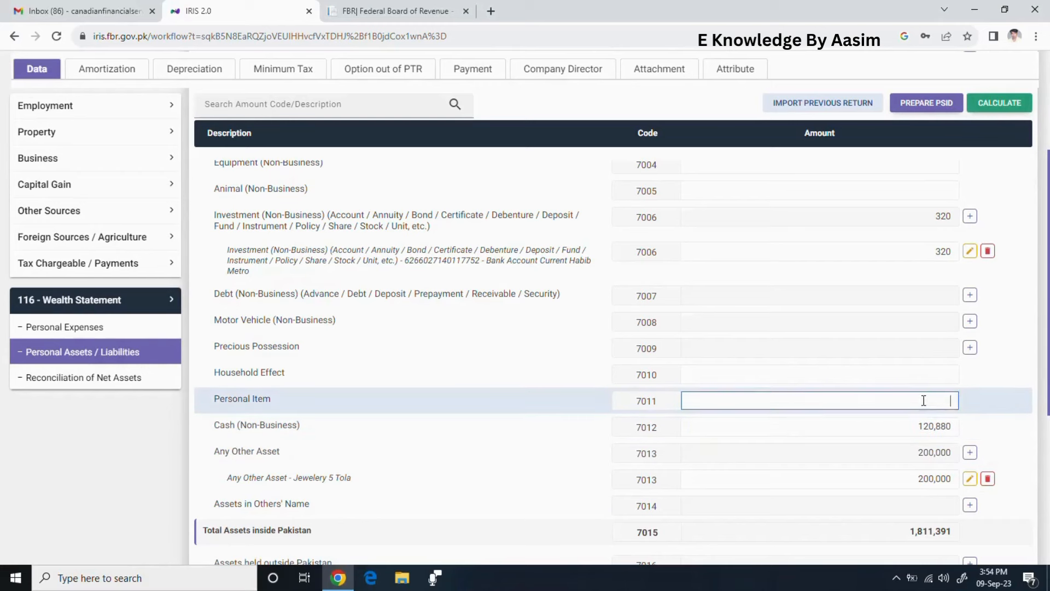
left_click(1004, 104)
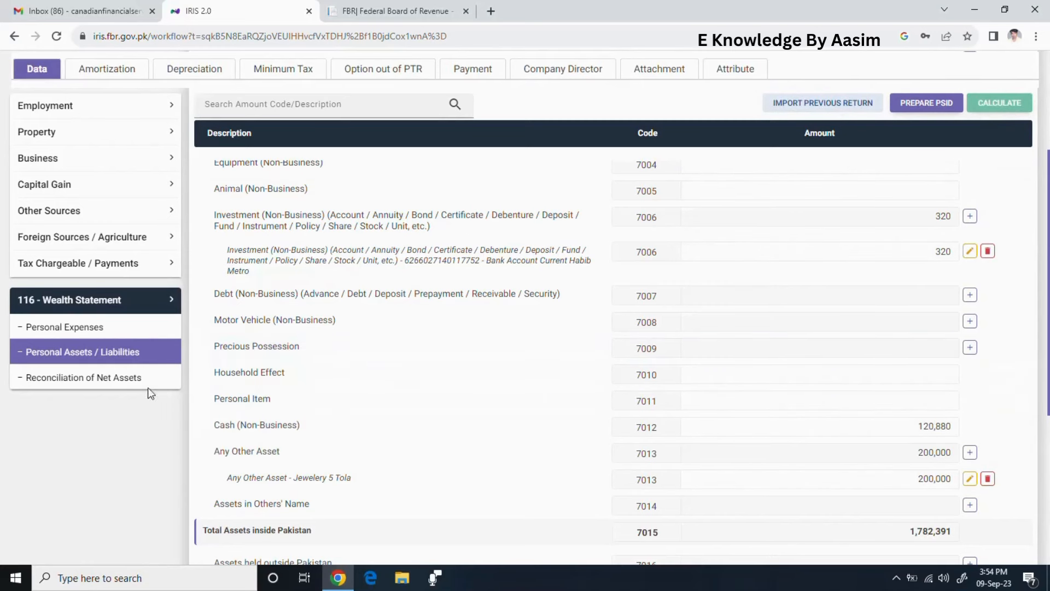
Recheck the personal expenses and the net assets reconciliation, and view the return's attributes.
left_click(134, 328)
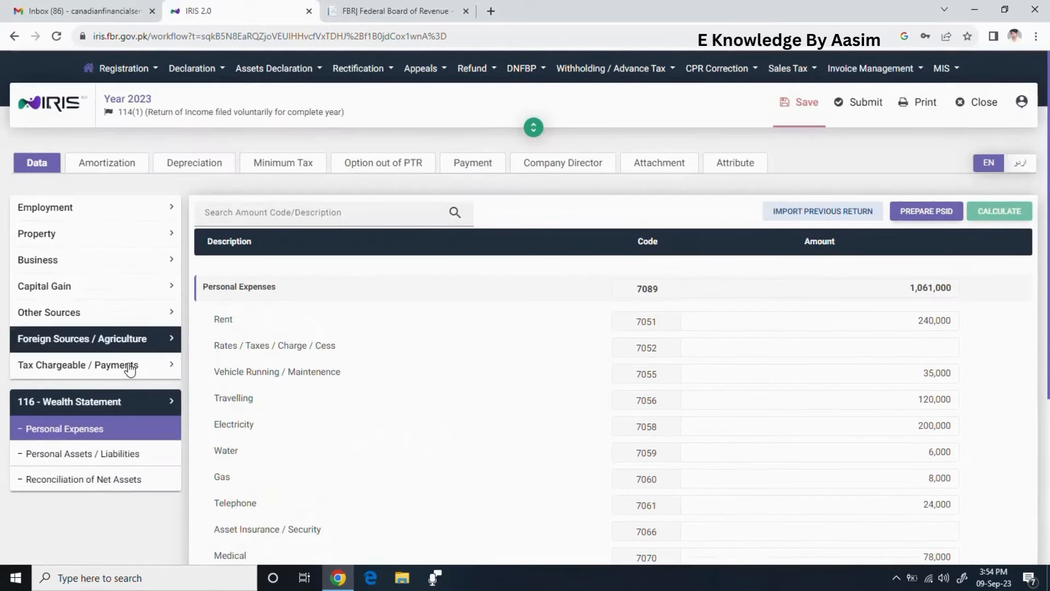
left_click(92, 489)
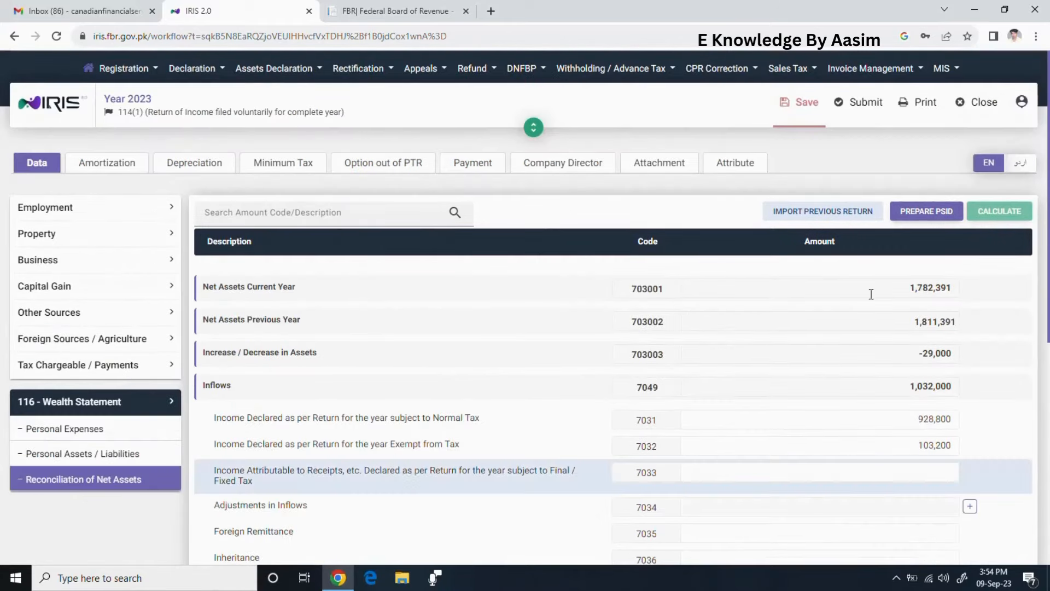
left_click_drag(1047, 285, 1048, 373)
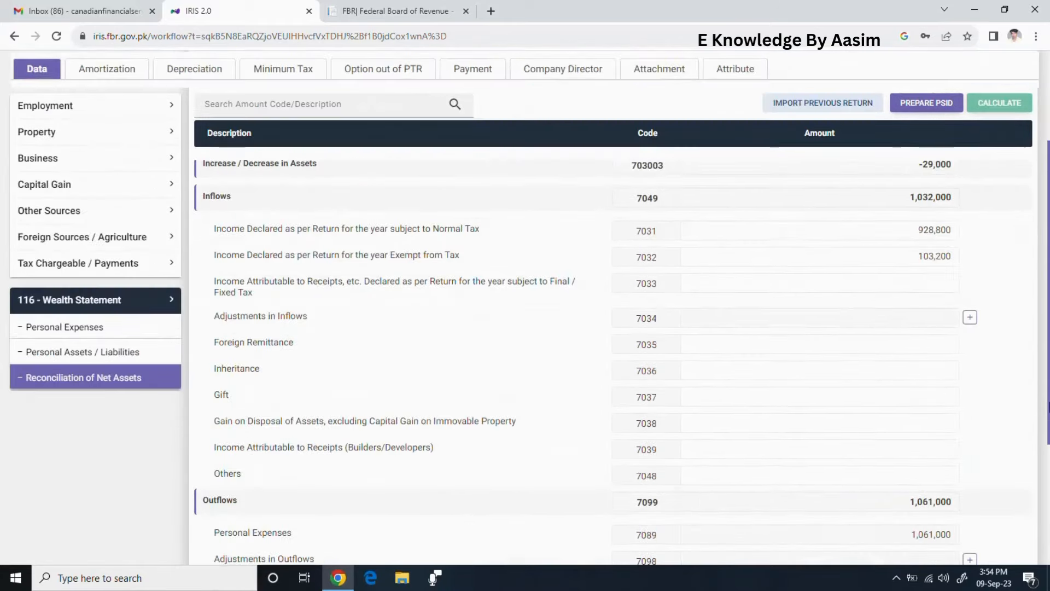
left_click_drag(1048, 429, 1048, 249)
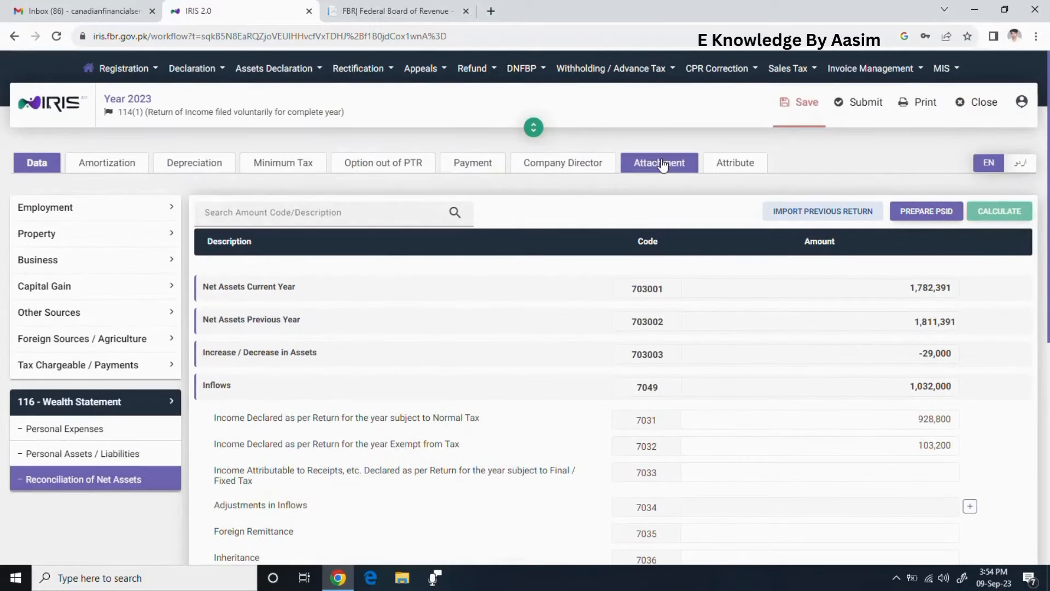
left_click(744, 172)
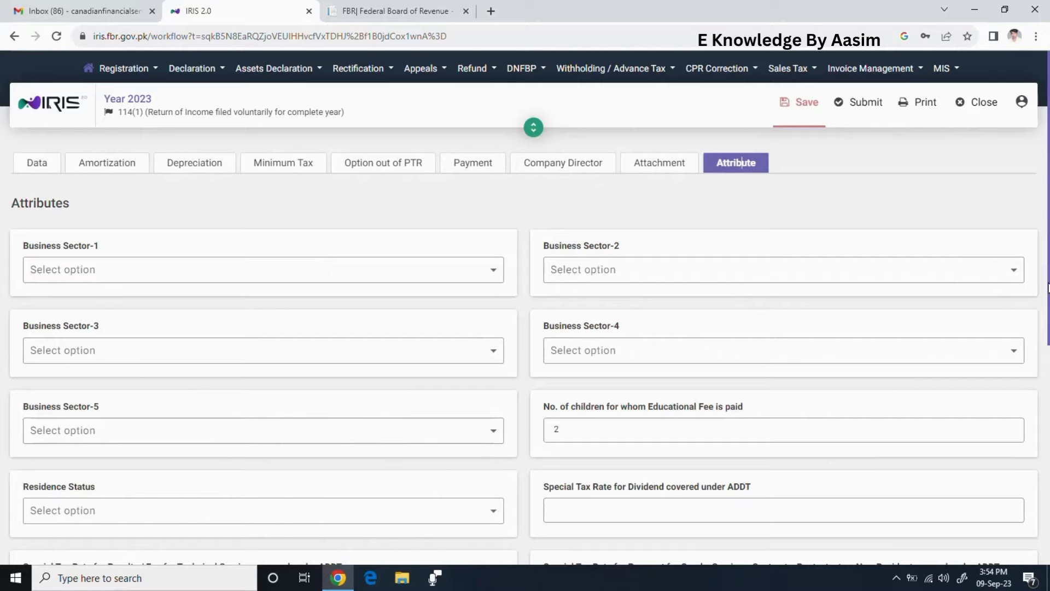
left_click_drag(1047, 284, 1049, 246)
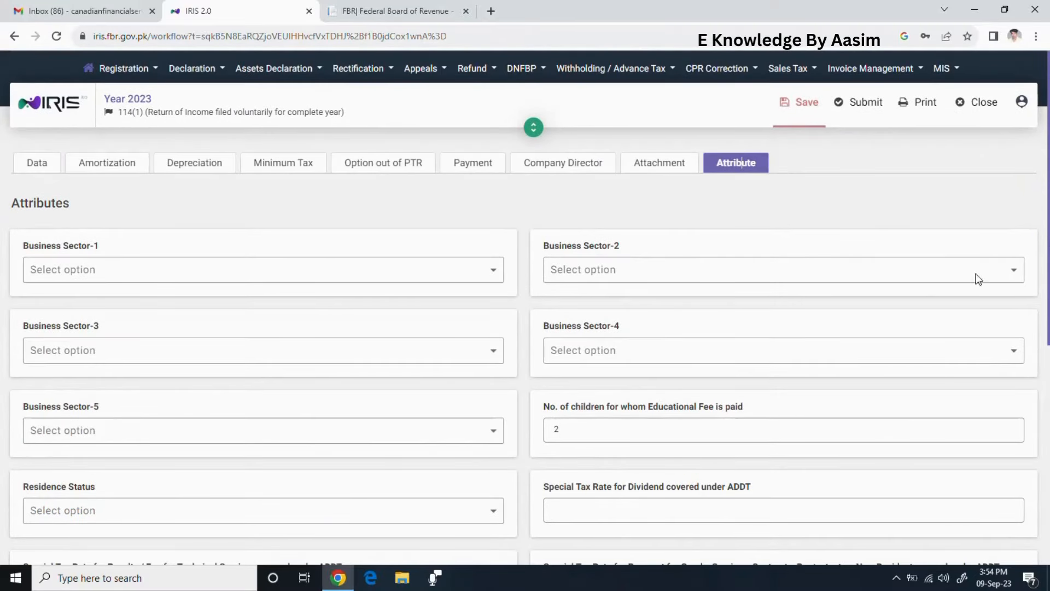
Try to submit the return, dismiss the notice and save the return's data.
left_click(869, 104)
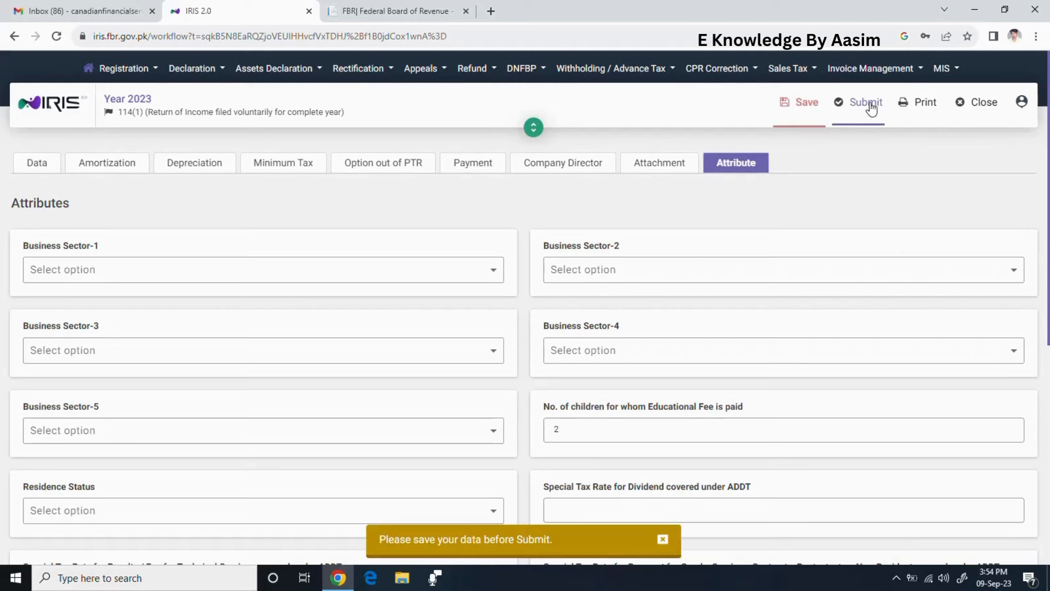
left_click(663, 540)
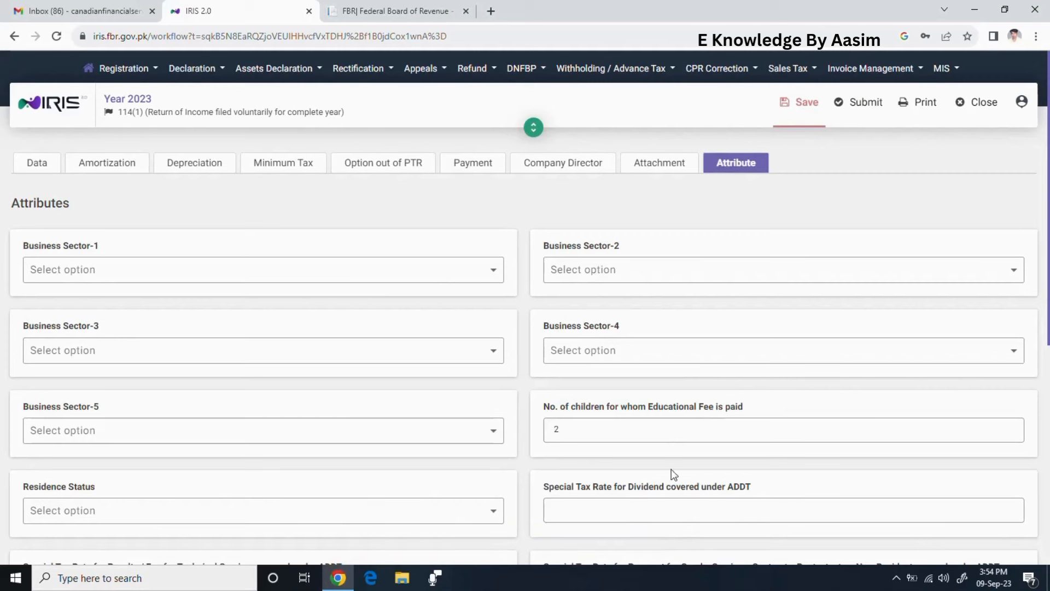
left_click(795, 108)
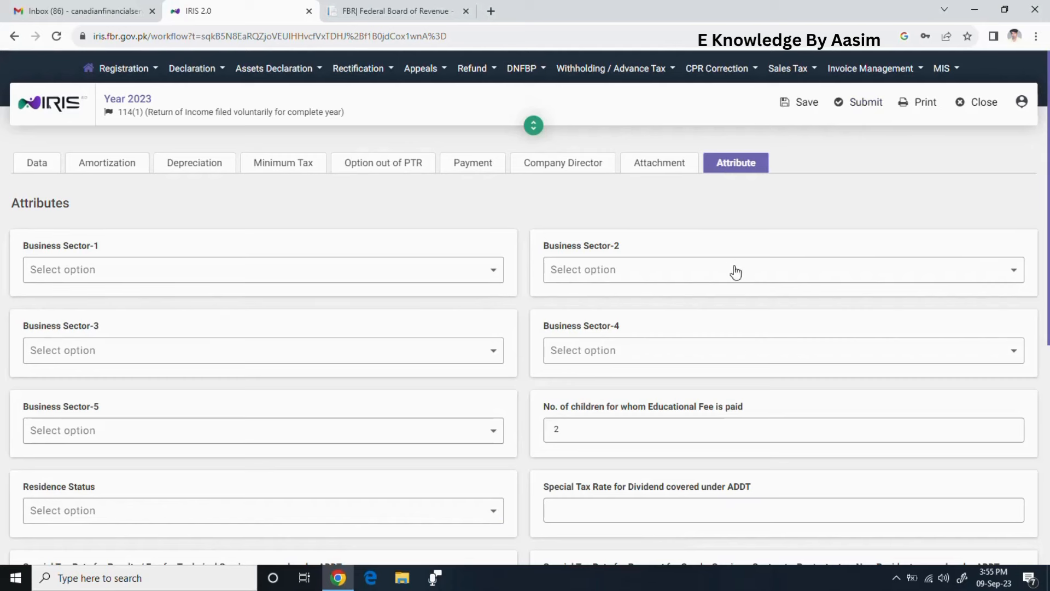
left_click(896, 577)
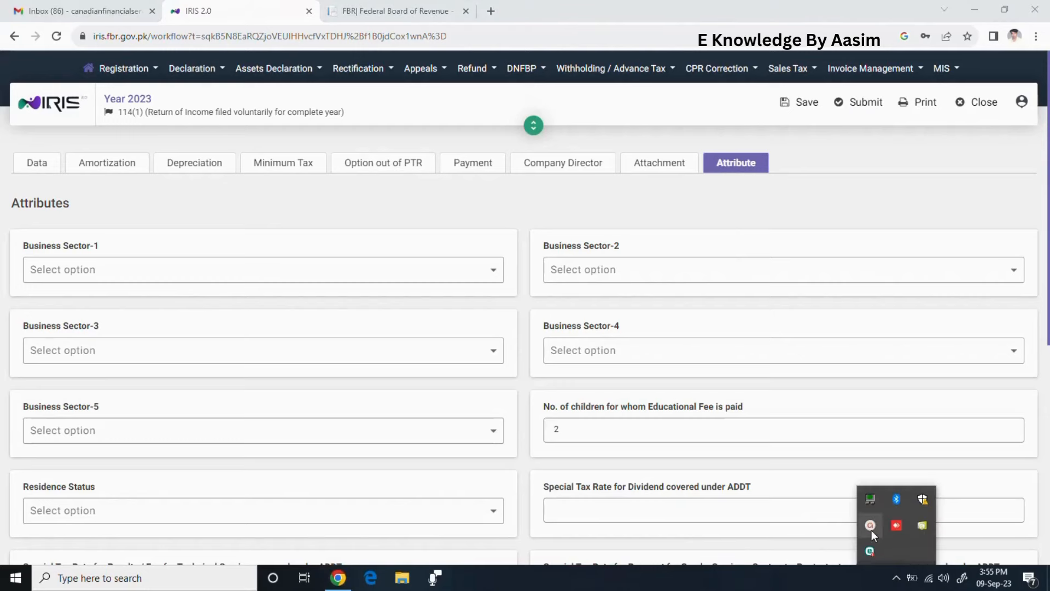
left_click(871, 527)
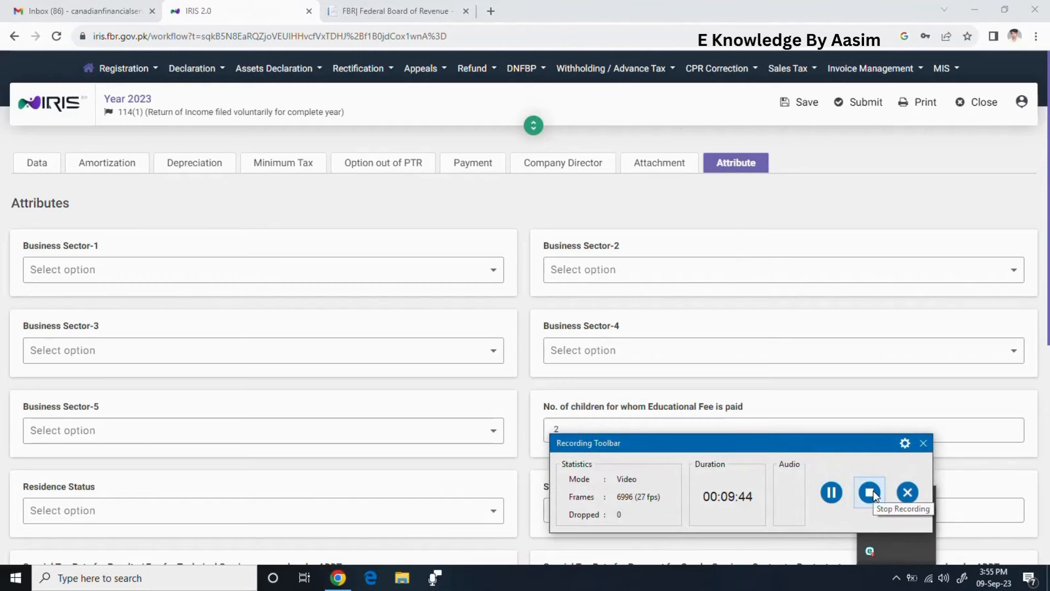
left_click(870, 492)
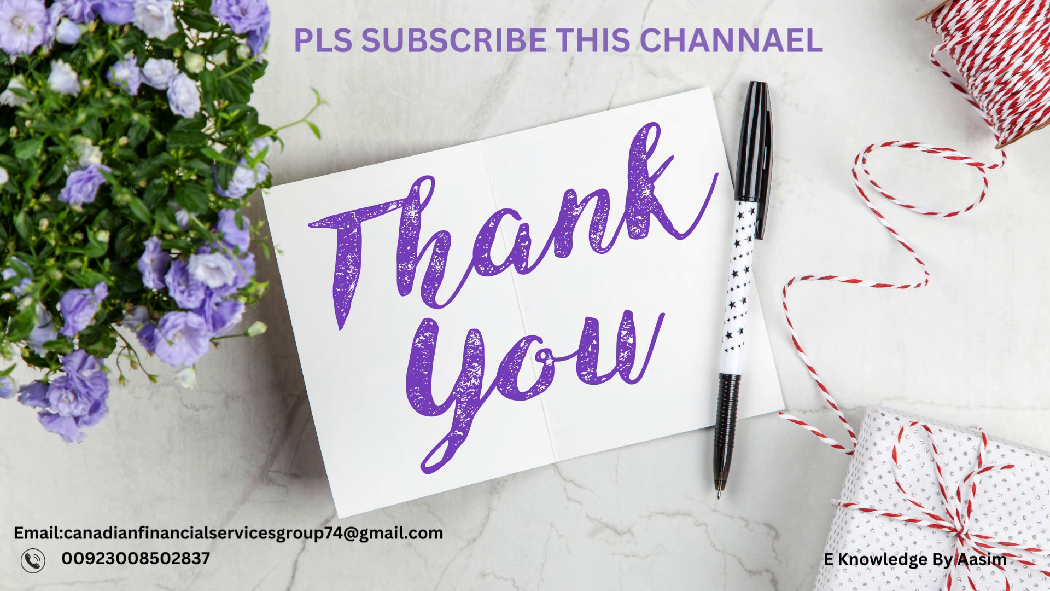